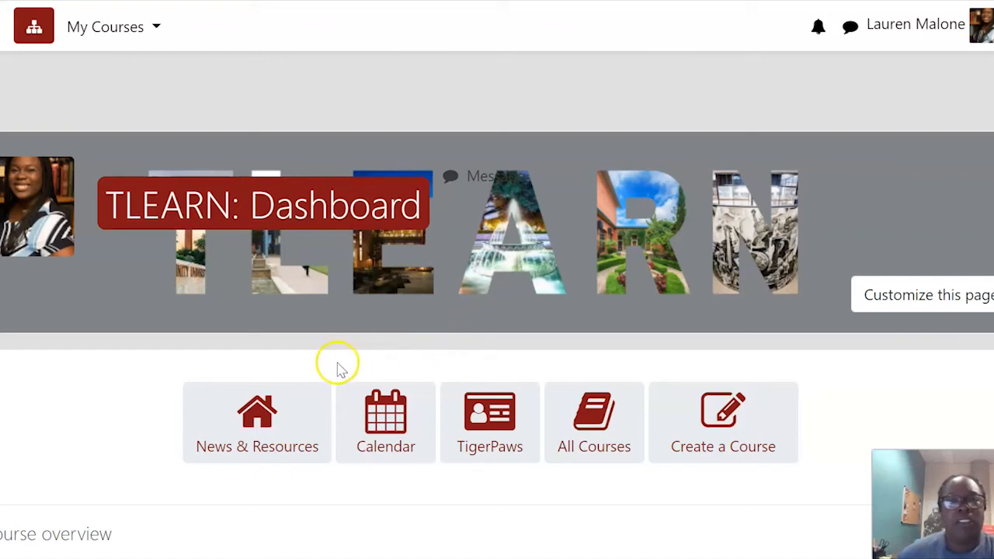
- Open the News & Resources page and look over the site news, including the Spring 2021 course start date and visibility post
click(244, 454)
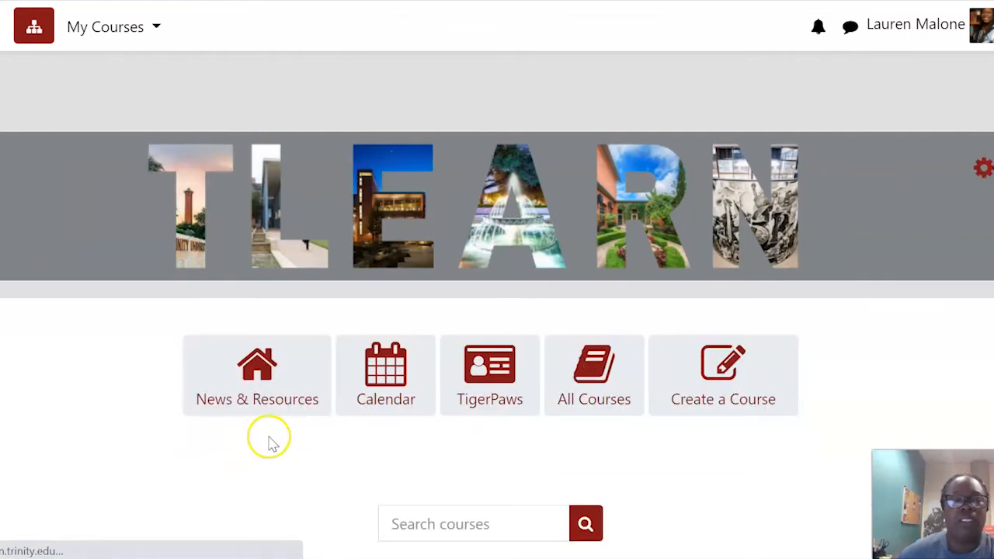
scroll(311, 404, down, 4)
scroll(536, 280, down, 5)
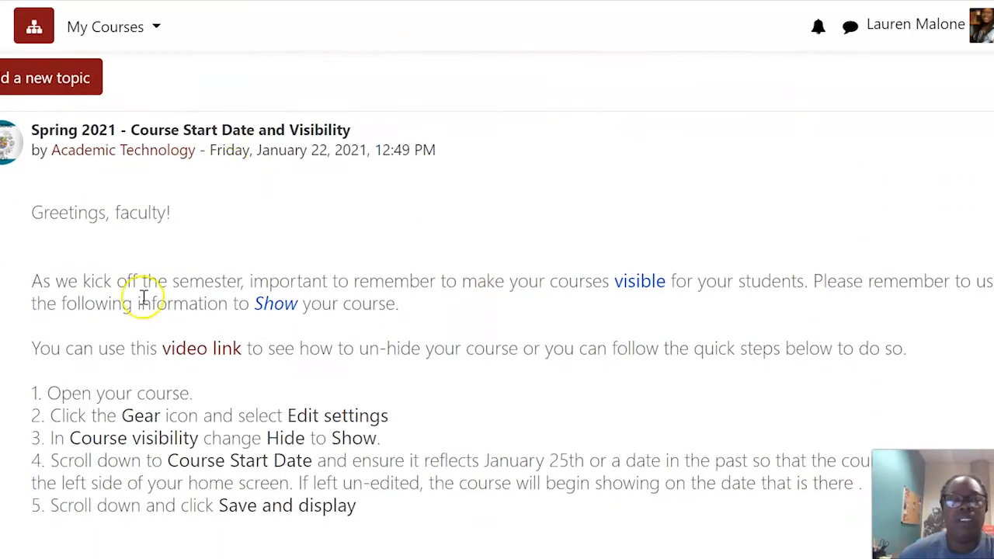
scroll(425, 210, up, 5)
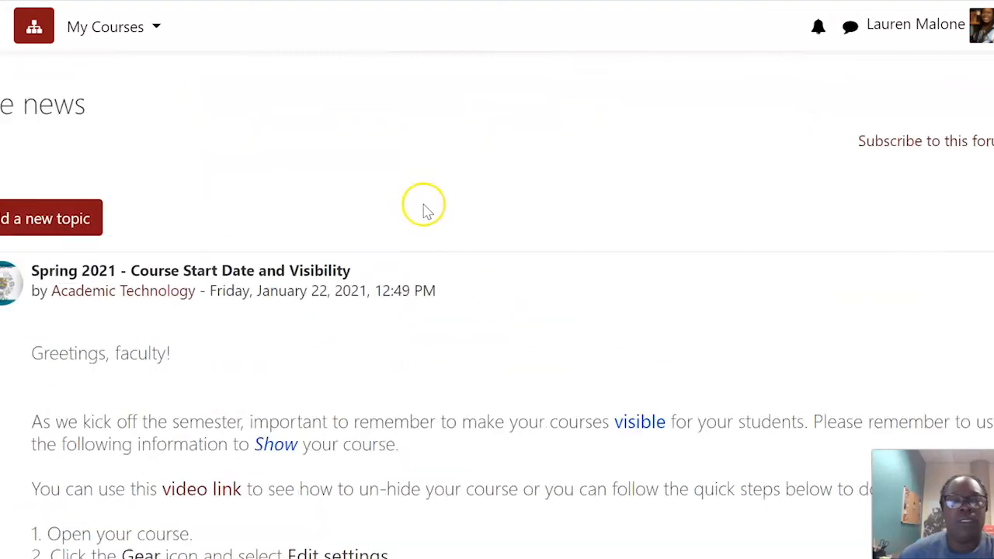
click(447, 257)
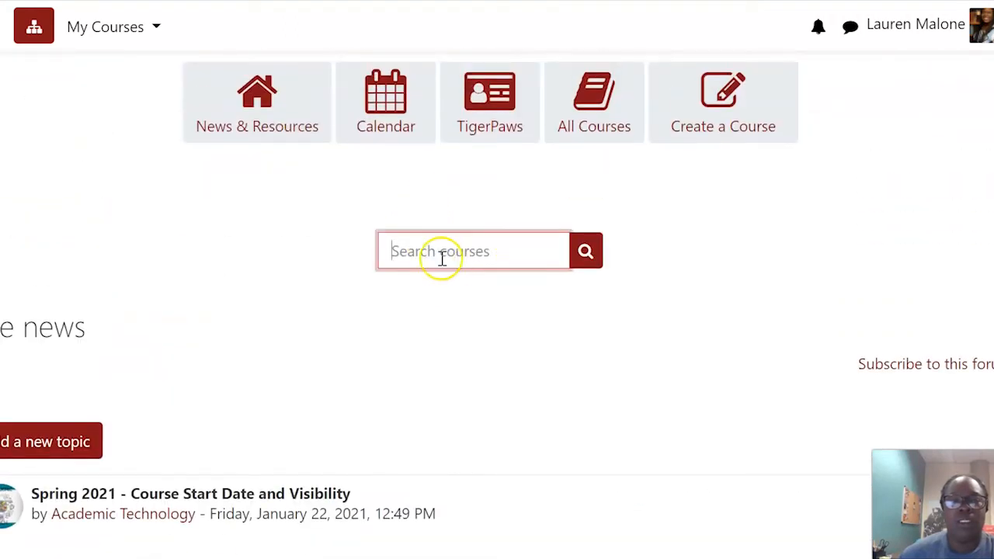
scroll(442, 255, up, 3)
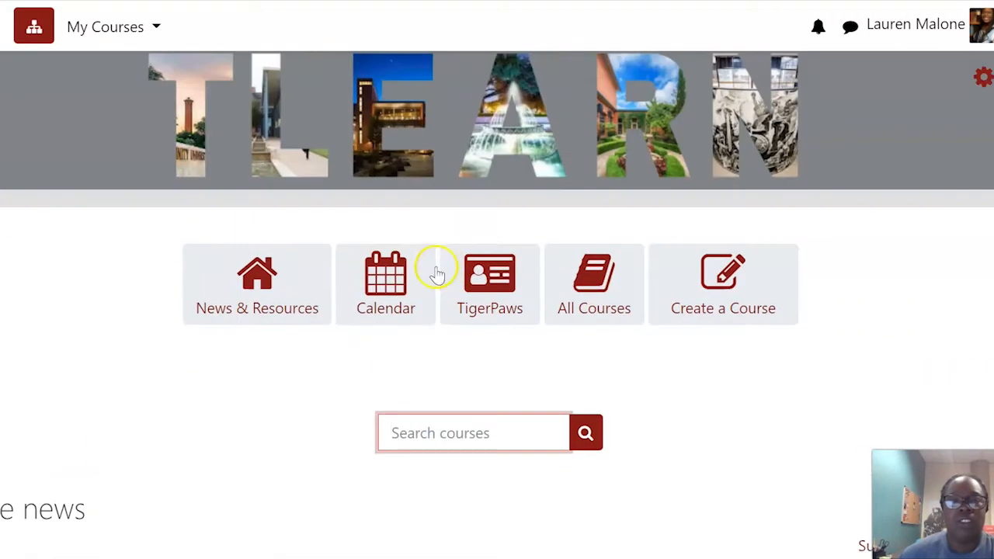
- Return to the dashboard and go to the course overview
click(189, 149)
scroll(536, 338, down, 4)
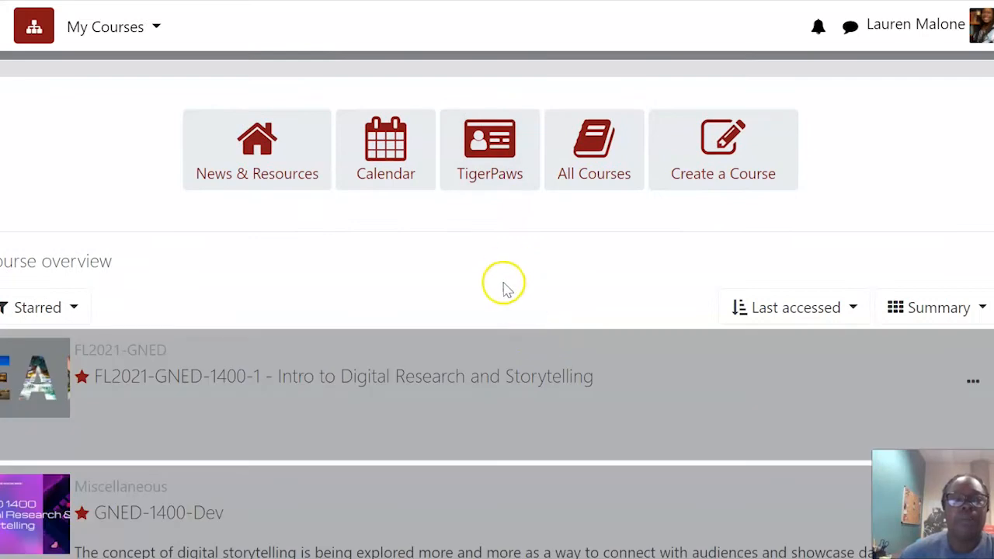
scroll(520, 271, down, 3)
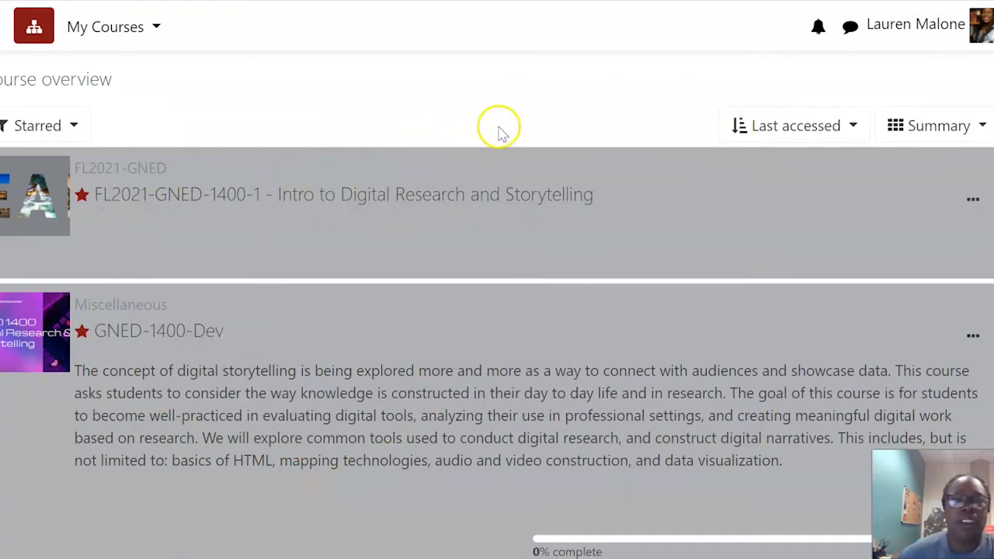
- Display the course overview in the Card and List layouts and return it to Summary
click(901, 137)
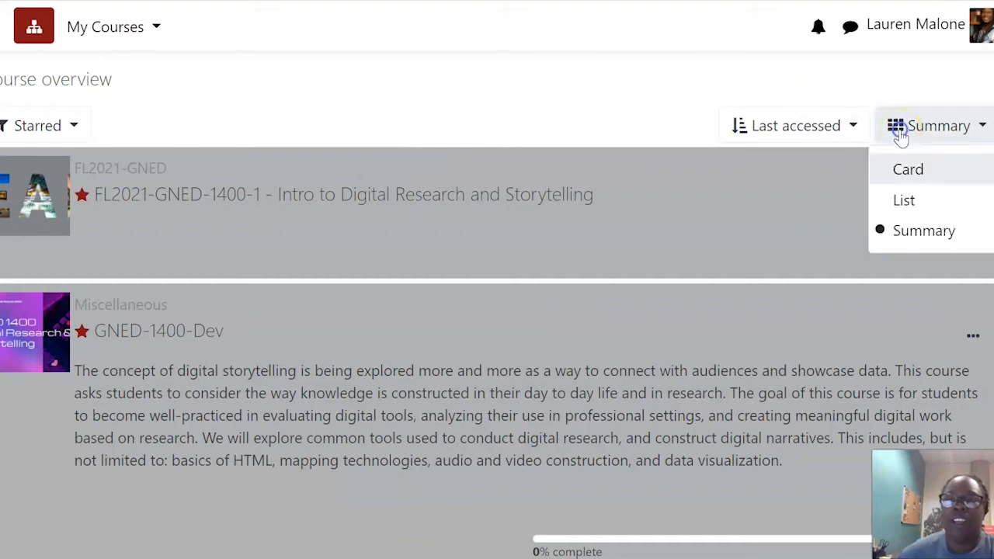
click(924, 169)
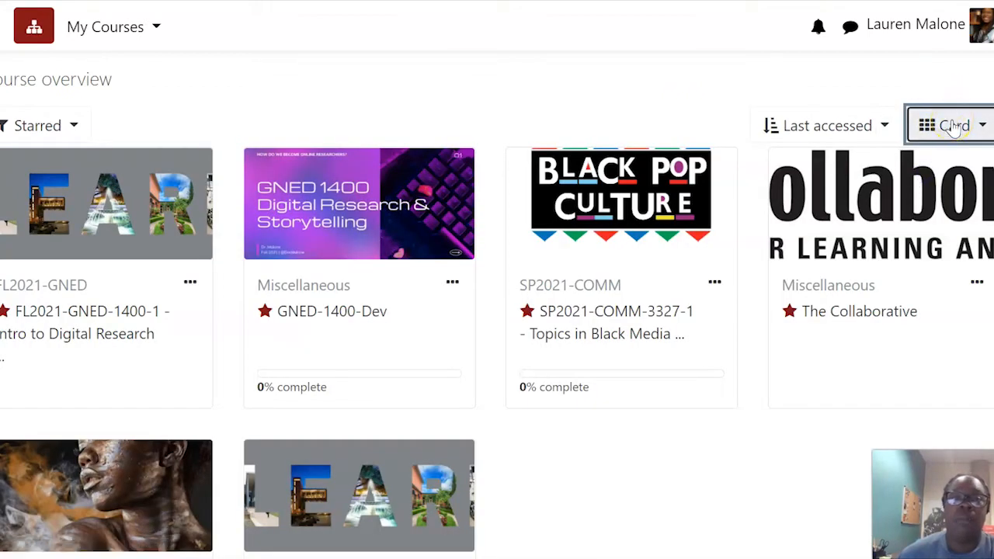
click(954, 128)
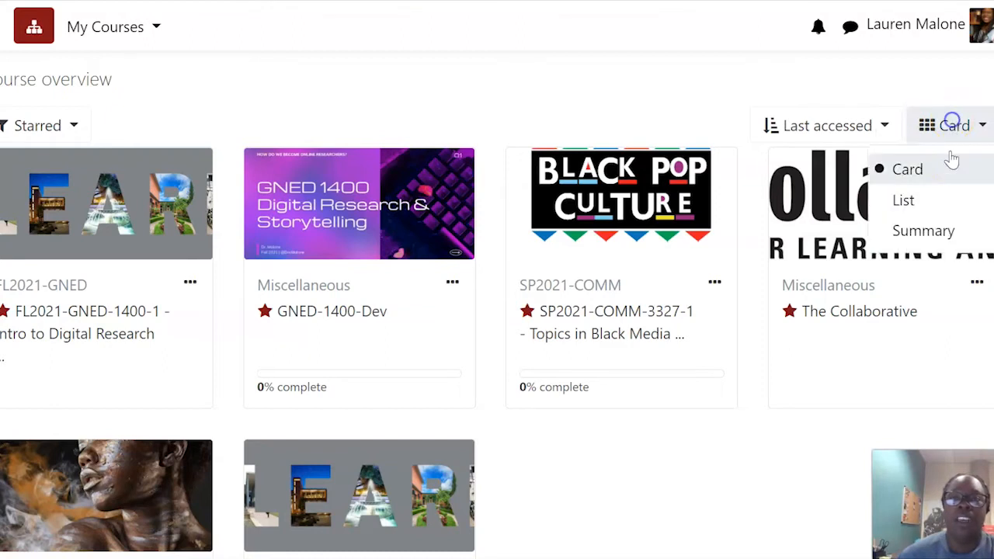
click(938, 203)
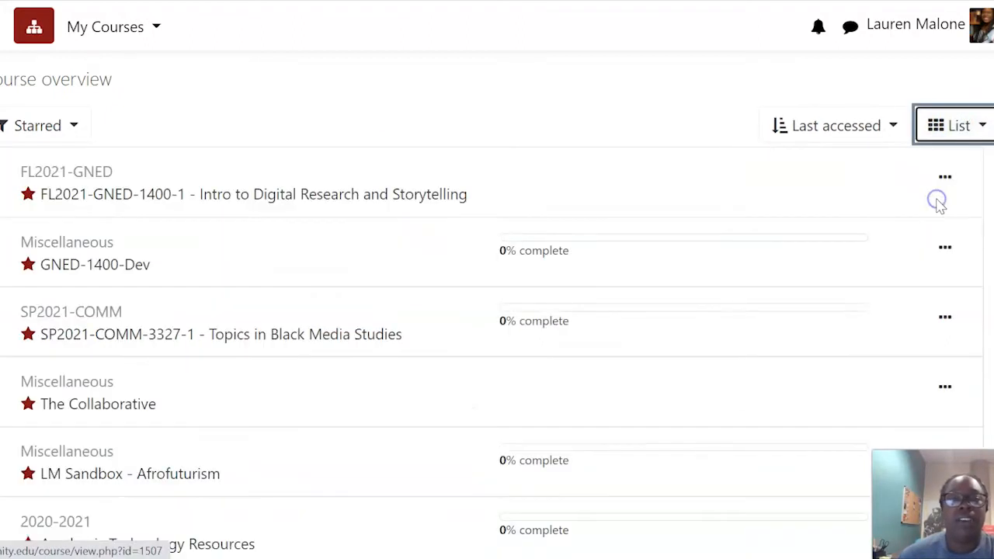
click(954, 129)
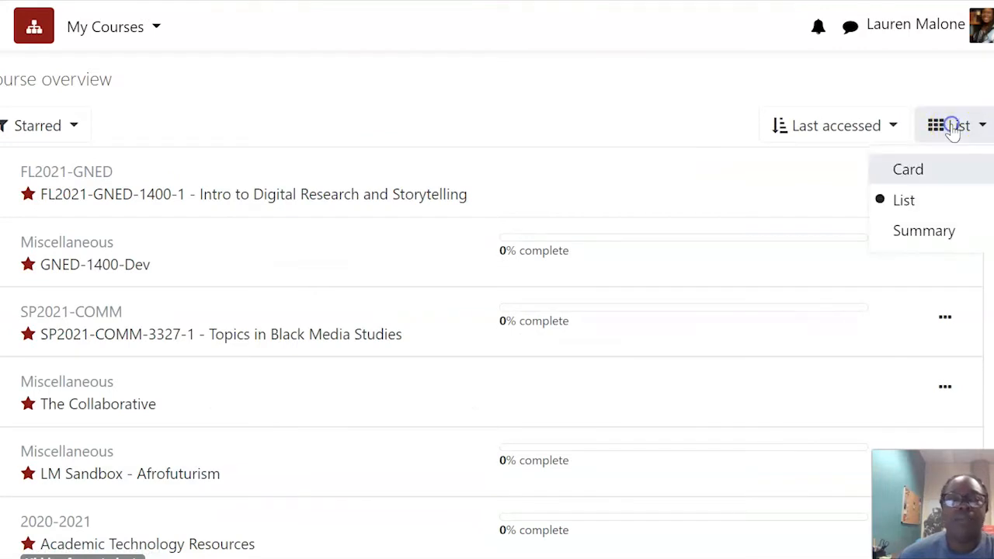
click(923, 229)
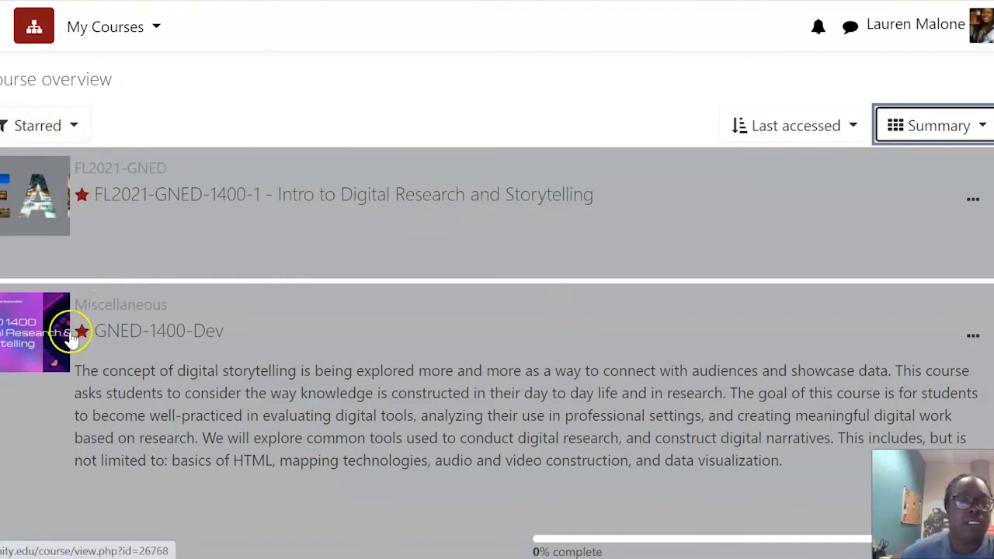
- Filter the course overview to All (except removed from view) and review the other filter options
click(62, 126)
click(62, 169)
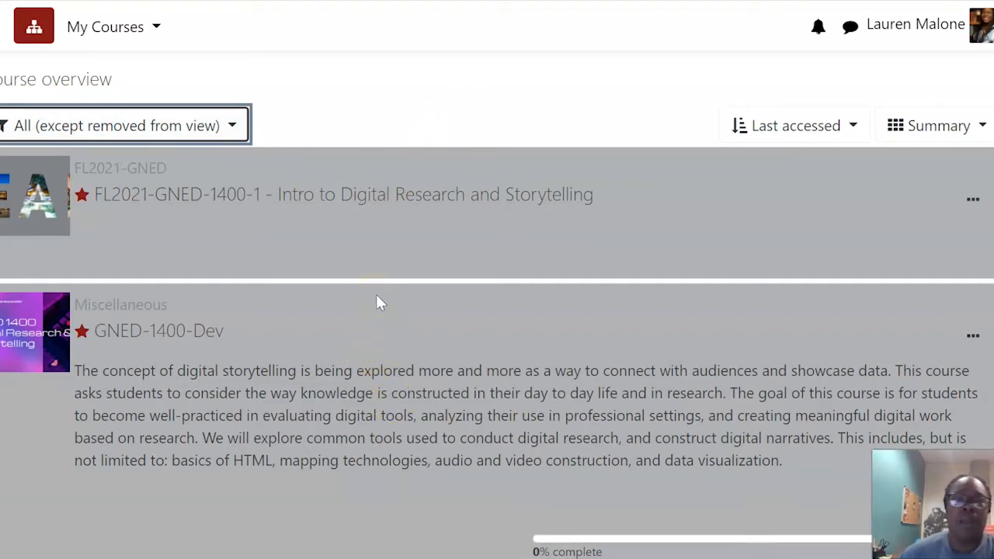
click(211, 126)
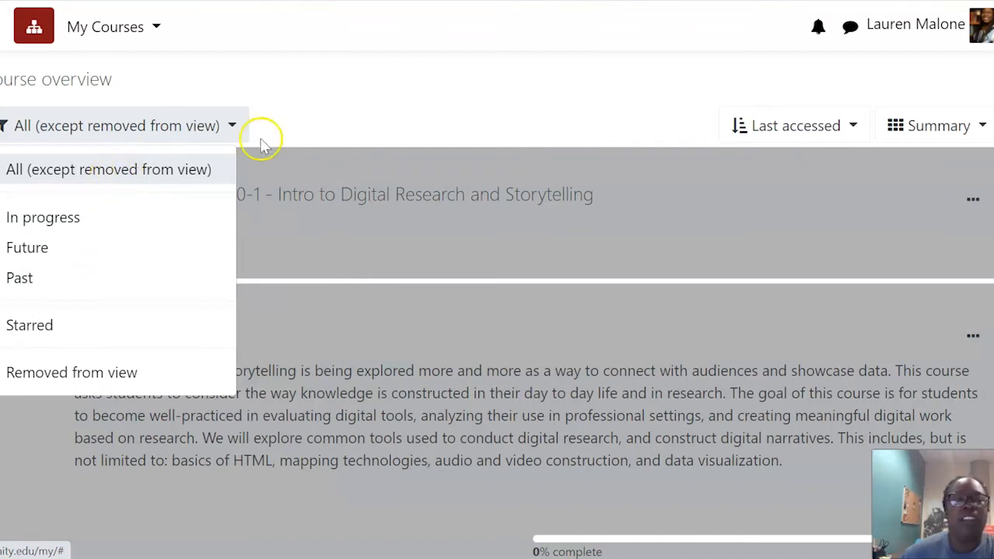
click(304, 127)
click(366, 156)
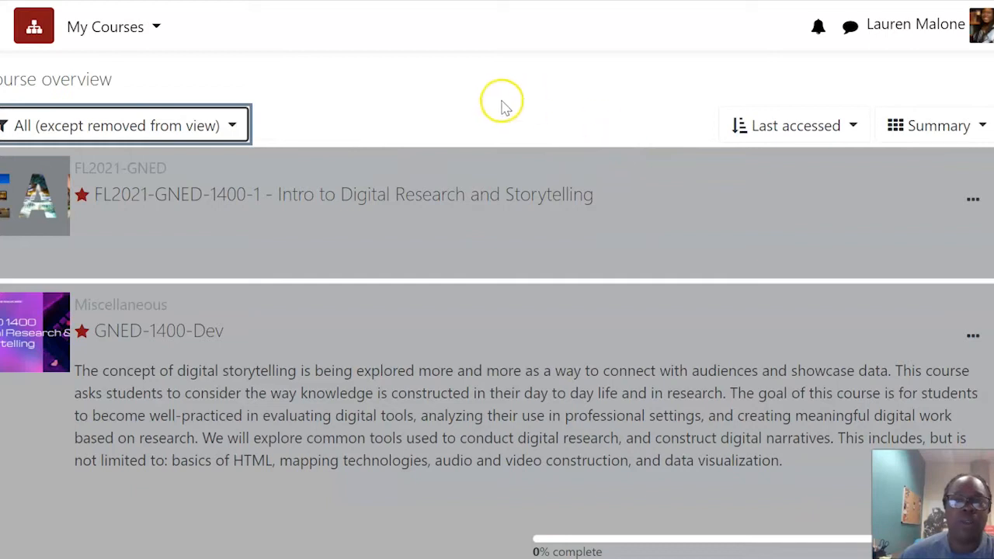
- Open the FL2021-GNED-1400-1 Intro to Digital Research and Storytelling course, accept the browser storage preference, and look over its tiles
click(232, 192)
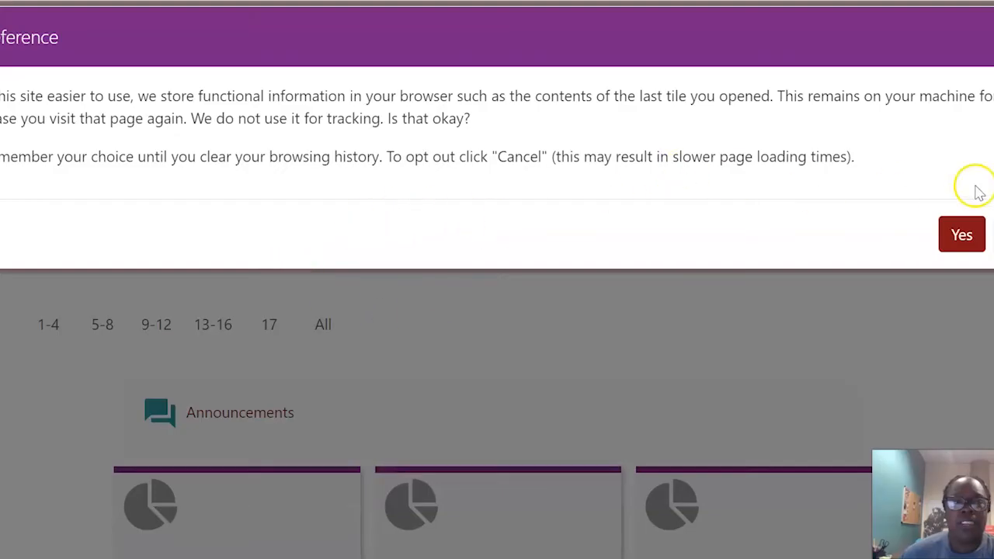
click(958, 231)
scroll(512, 365, down, 2)
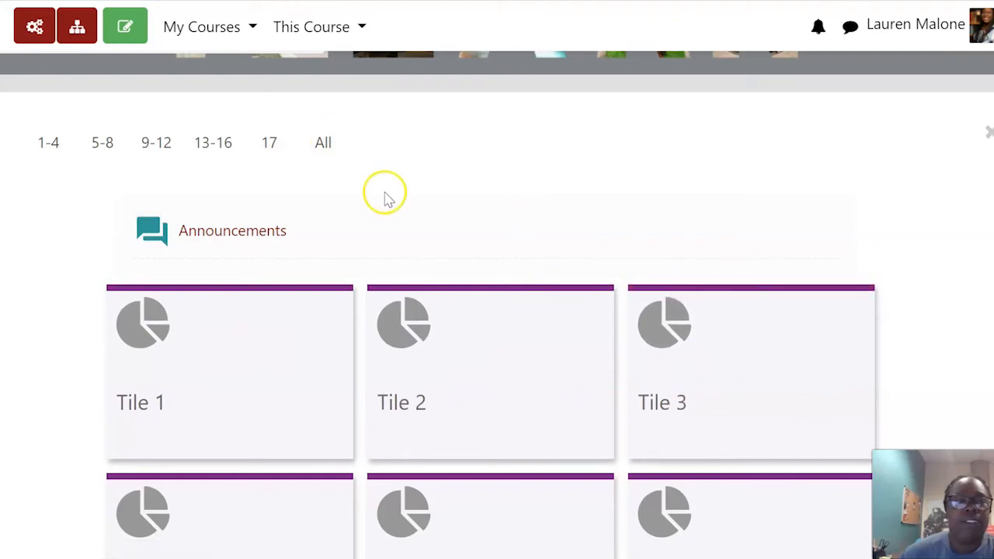
scroll(386, 197, up, 3)
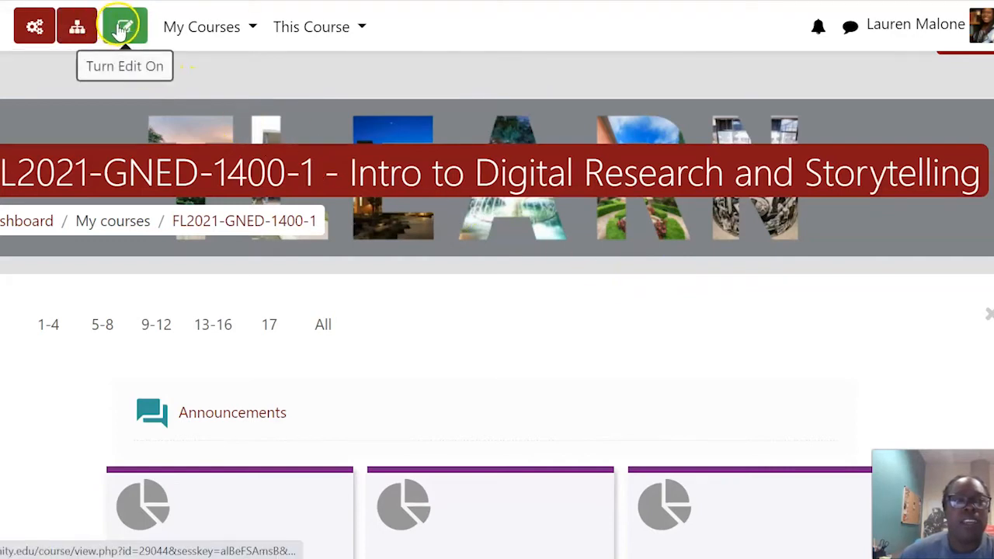
- Review the This Course navigation links, such as Participants, Badges and the individual tiles
click(79, 35)
click(44, 42)
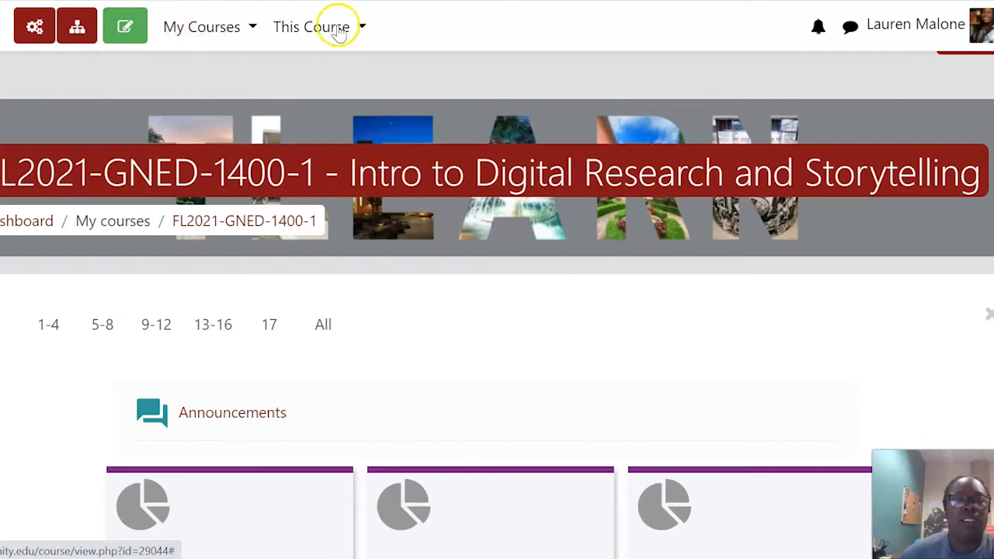
click(362, 27)
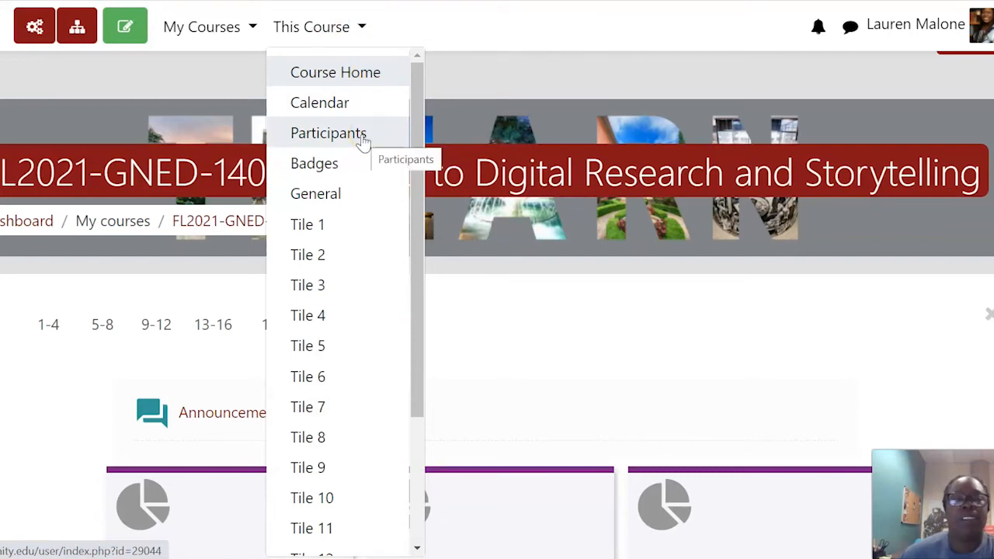
click(373, 166)
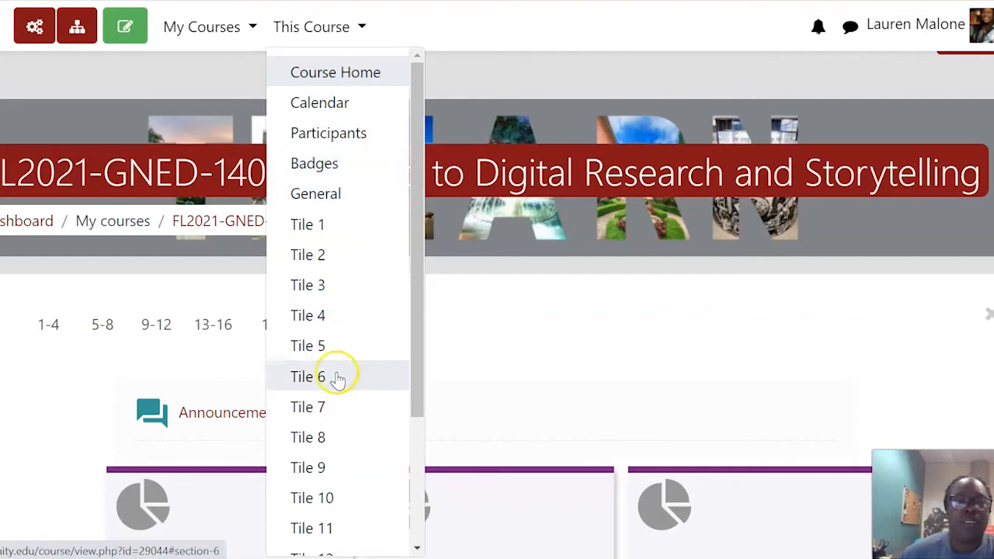
click(295, 28)
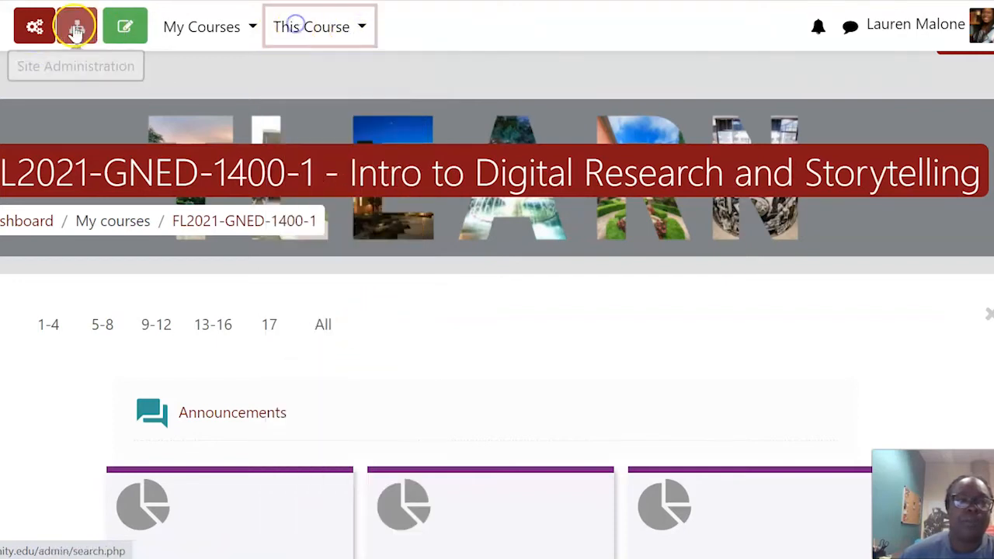
- Open Course Management and examine its sections, focusing on Course Settings and User Links
click(31, 31)
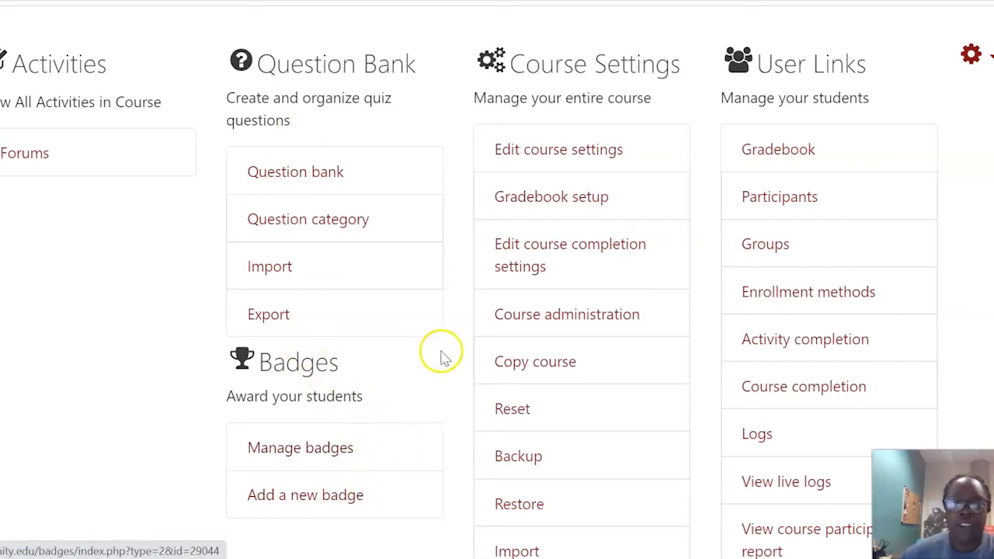
scroll(698, 222, down, 1)
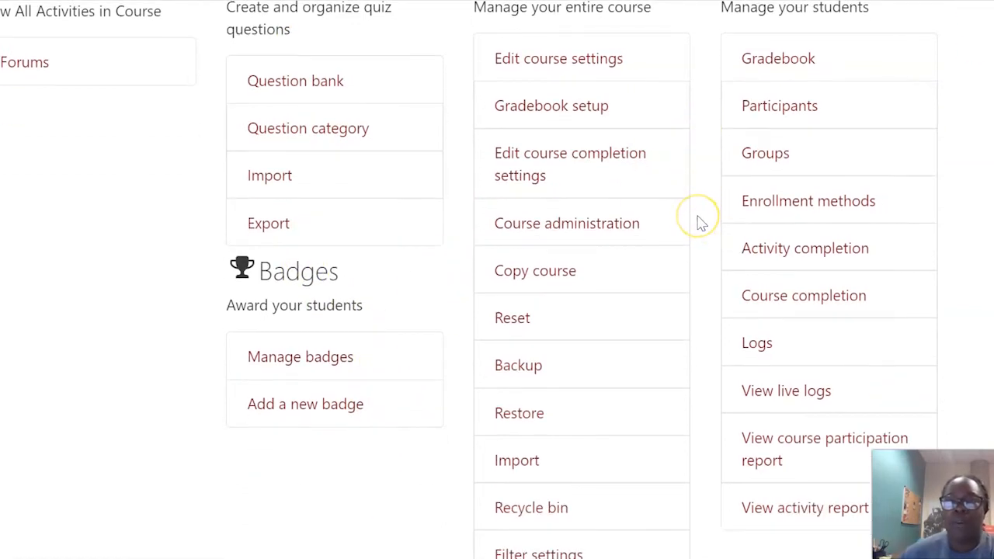
scroll(697, 223, up, 1)
double_click(553, 68)
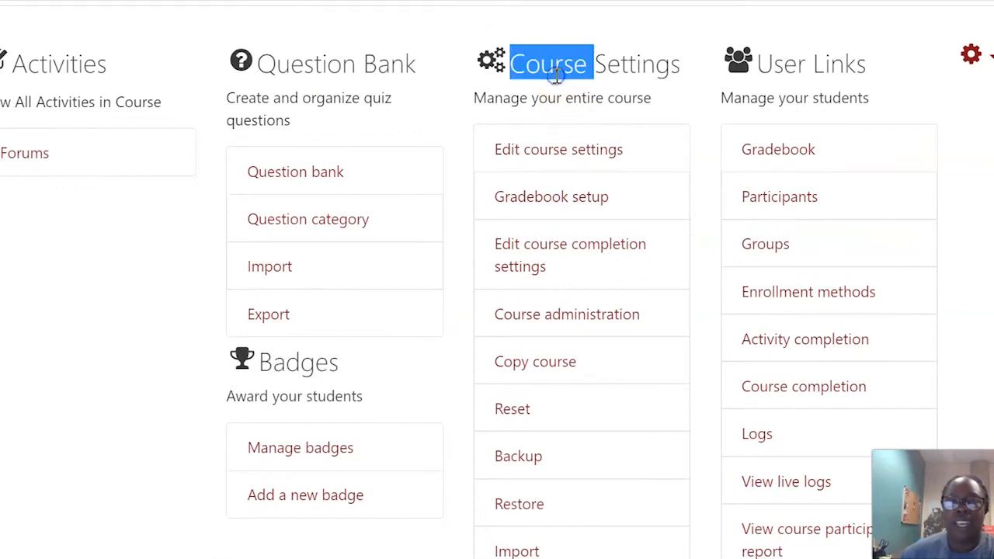
double_click(783, 62)
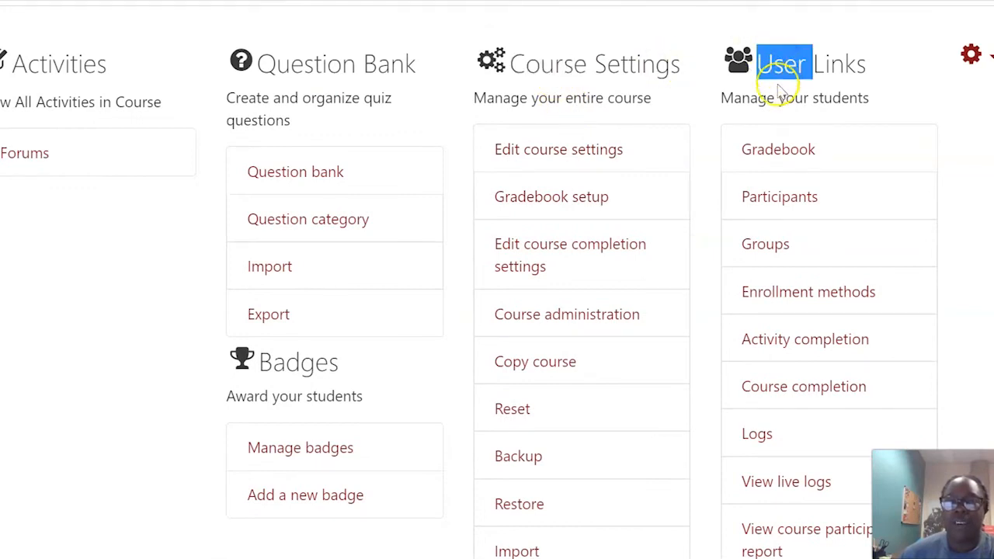
click(776, 92)
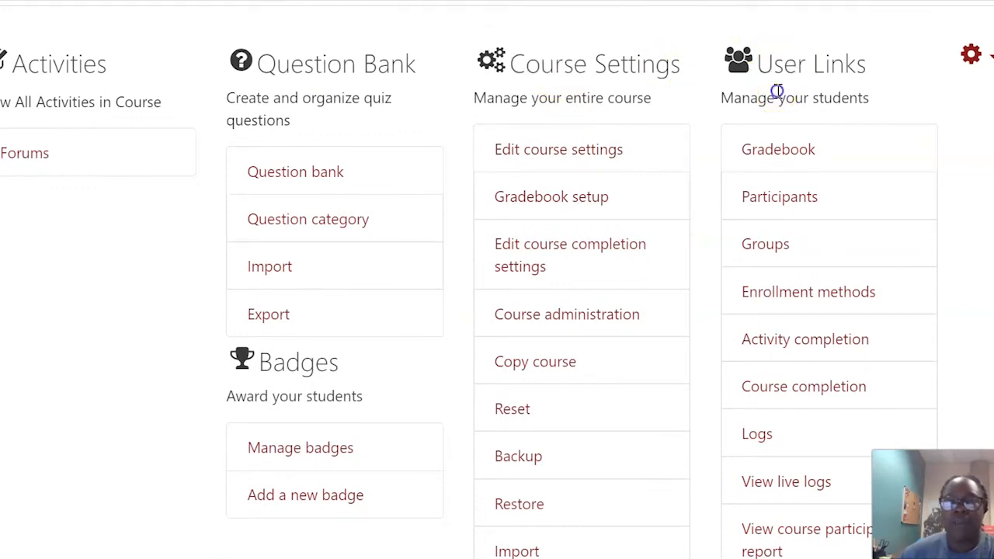
- Open the course's edit settings and check the Course visibility choices, keeping Show selected
click(546, 163)
scroll(200, 377, down, 5)
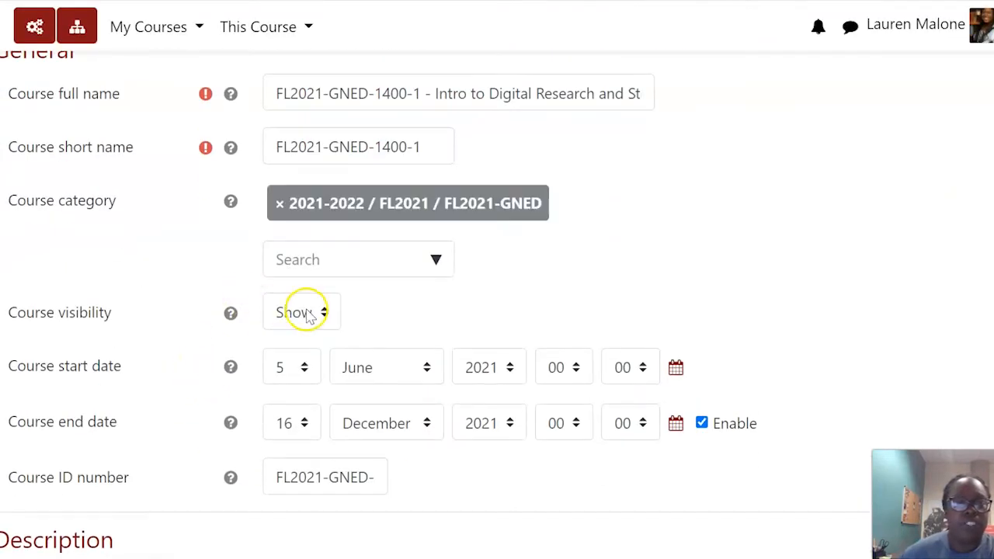
click(309, 315)
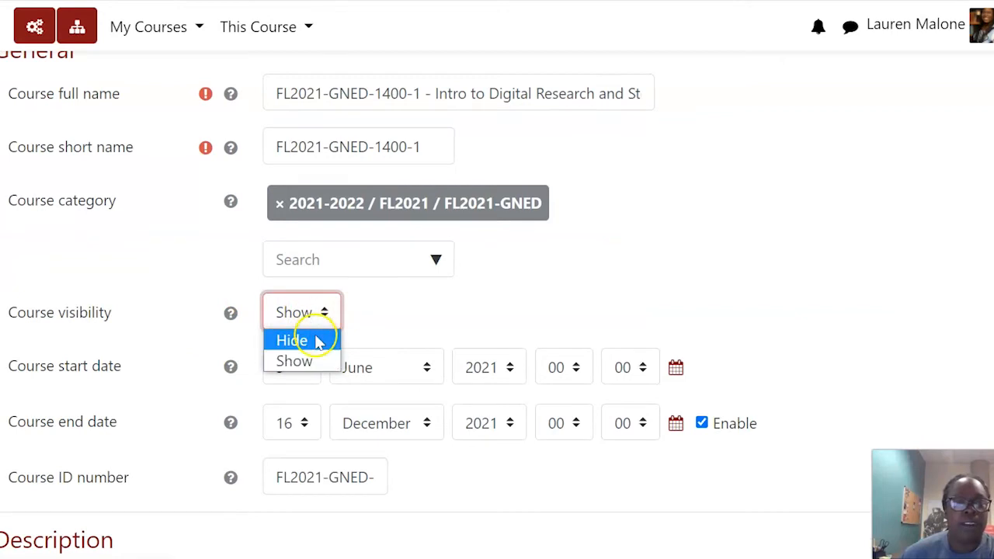
click(384, 315)
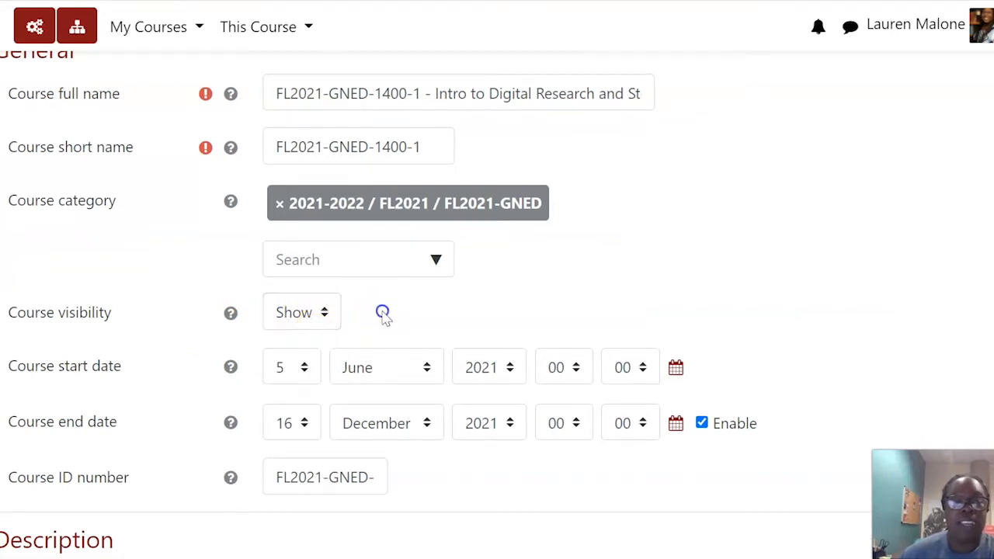
scroll(168, 148, up, 5)
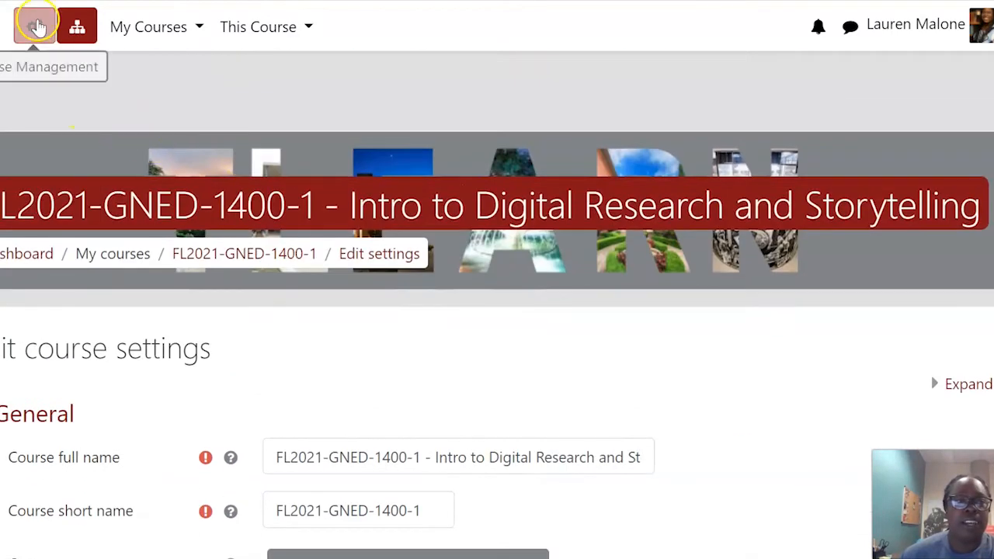
- Open the course's Gradebook setup from Course Management and look over its grade items and add options
click(36, 25)
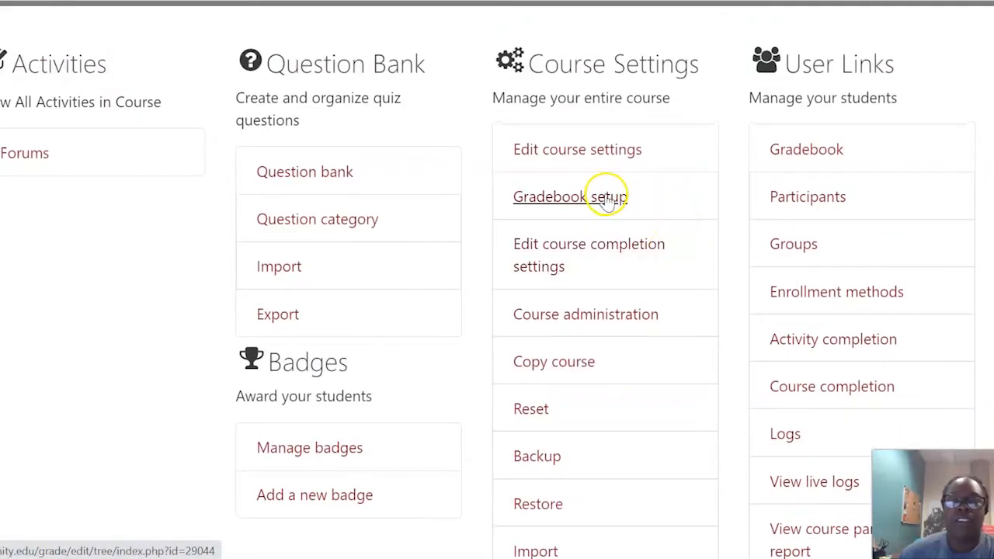
click(606, 198)
scroll(482, 310, down, 5)
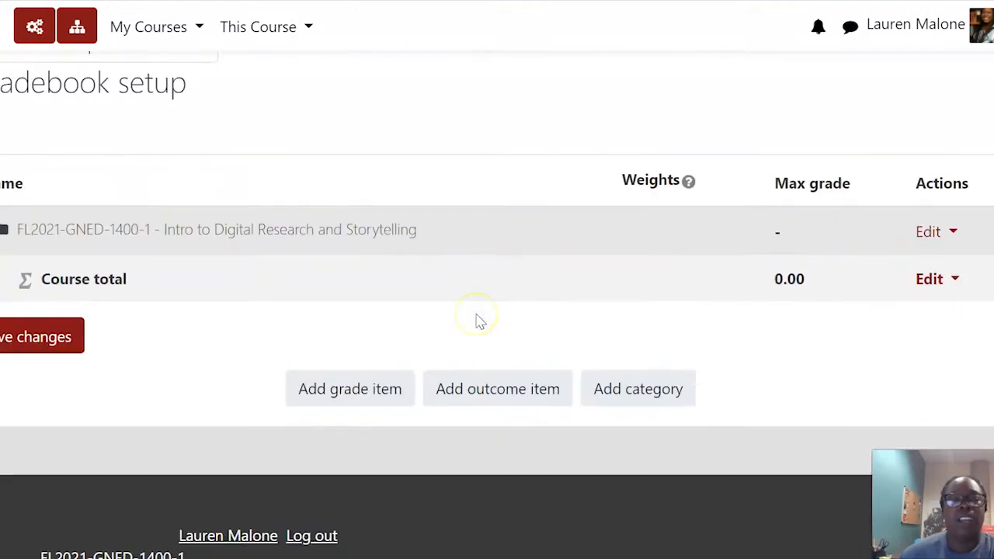
scroll(475, 311, down, 2)
scroll(458, 299, up, 3)
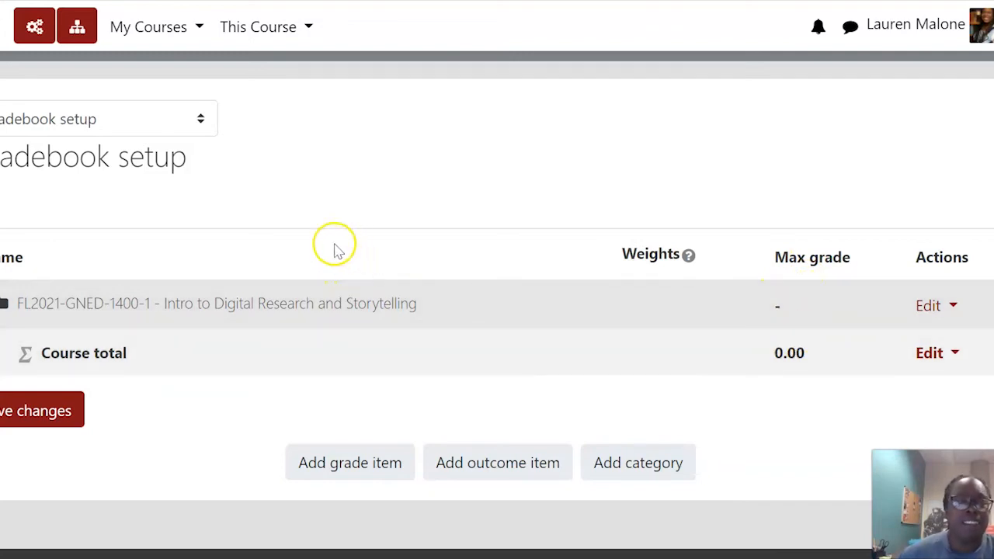
- Open the course's Import page from the Course Settings links in Course Management
scroll(230, 207, up, 3)
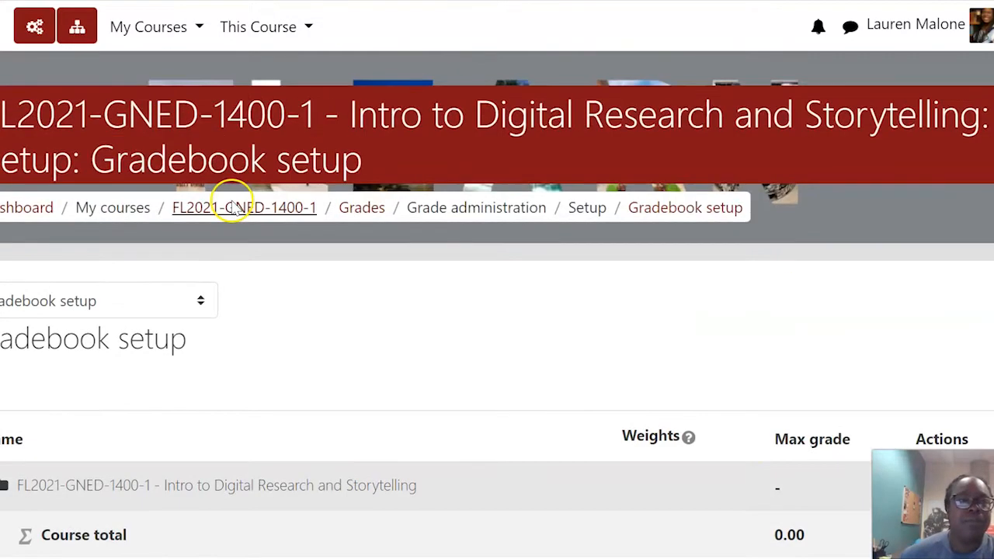
click(34, 27)
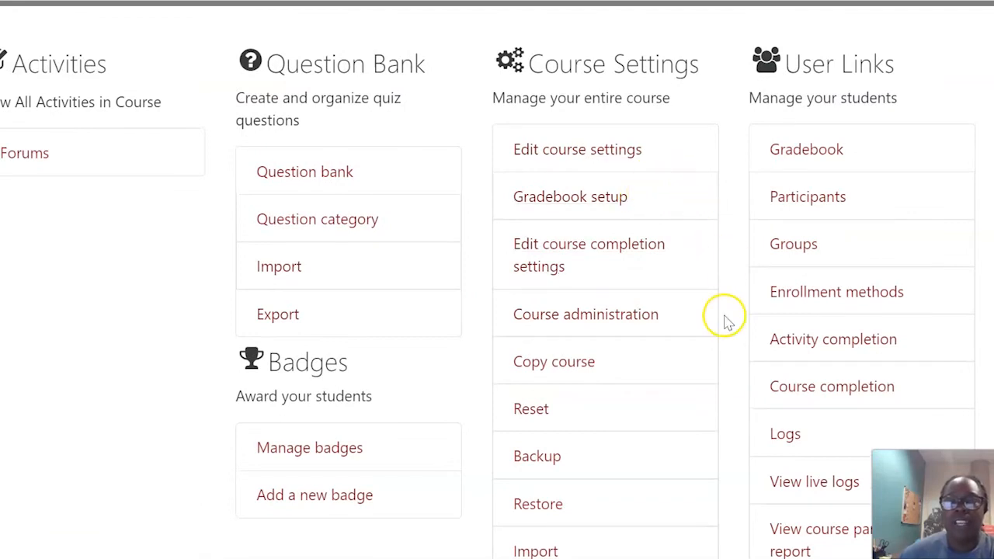
scroll(721, 322, down, 3)
scroll(726, 321, down, 1)
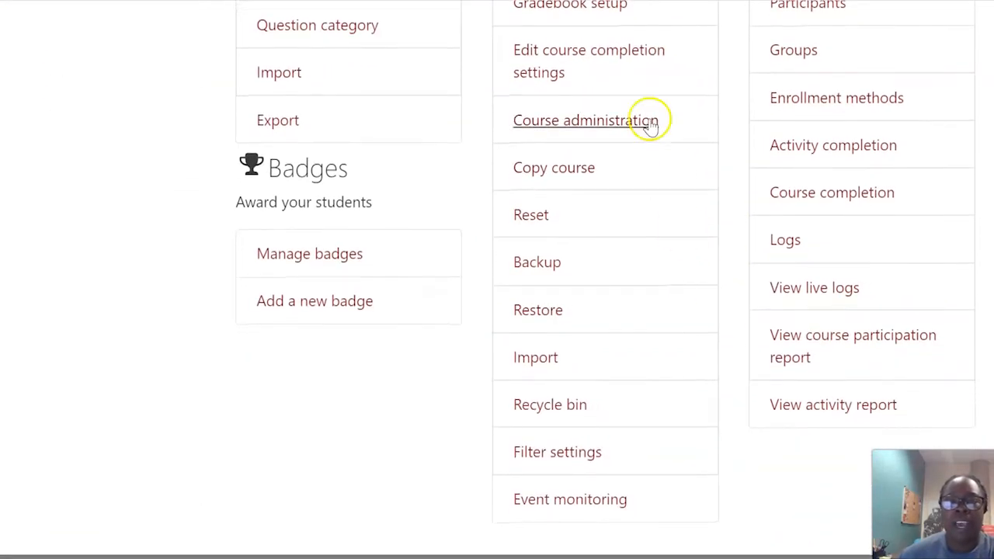
click(548, 368)
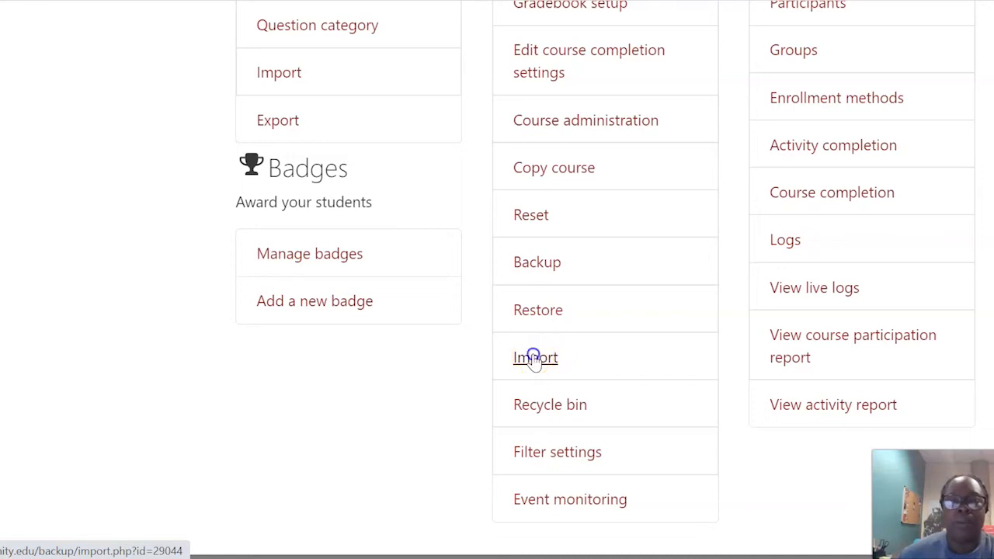
click(534, 359)
- Search the courses available to import from for "1400 DEV"
scroll(528, 353, down, 6)
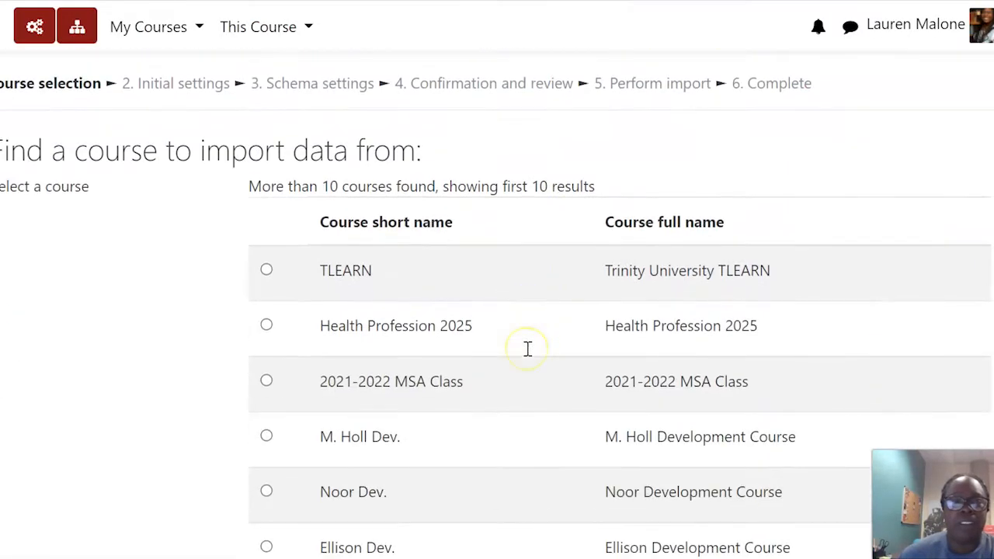
scroll(528, 354, down, 4)
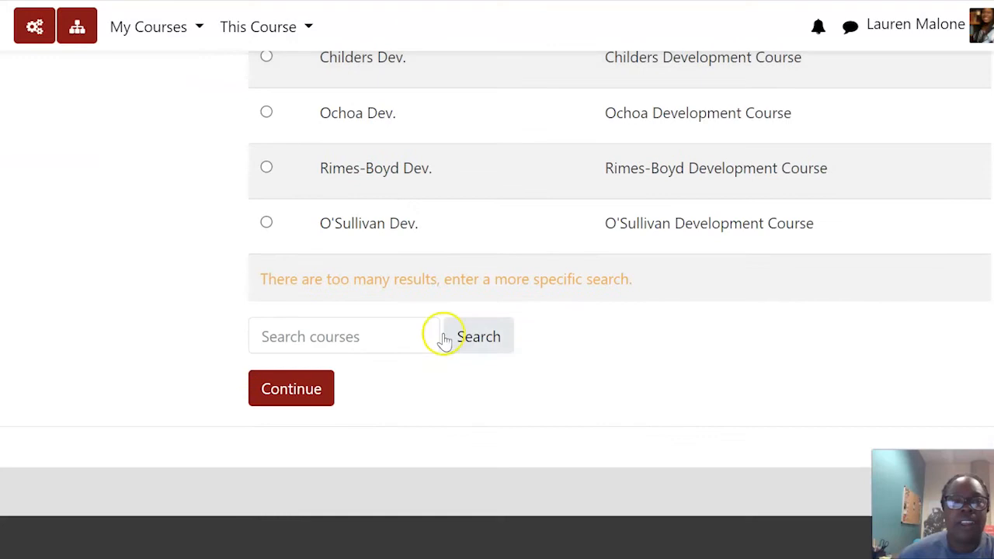
click(388, 331)
scroll(579, 337, down, 3)
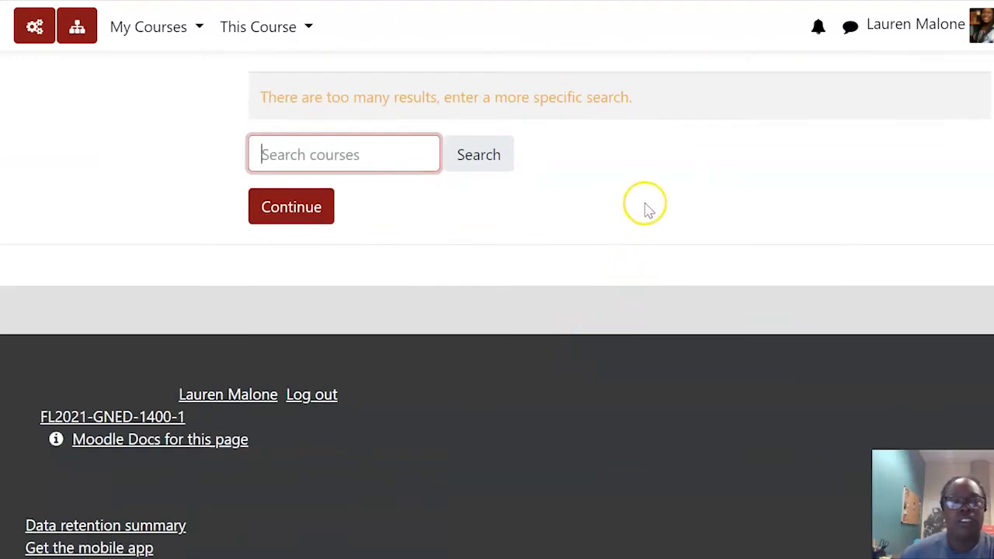
text(1400 DEV)
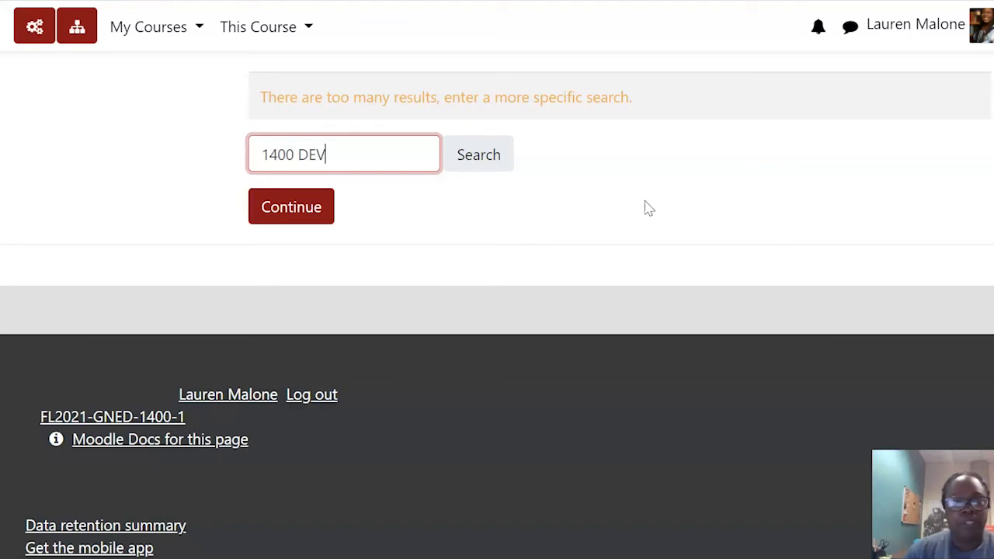
key(Return)
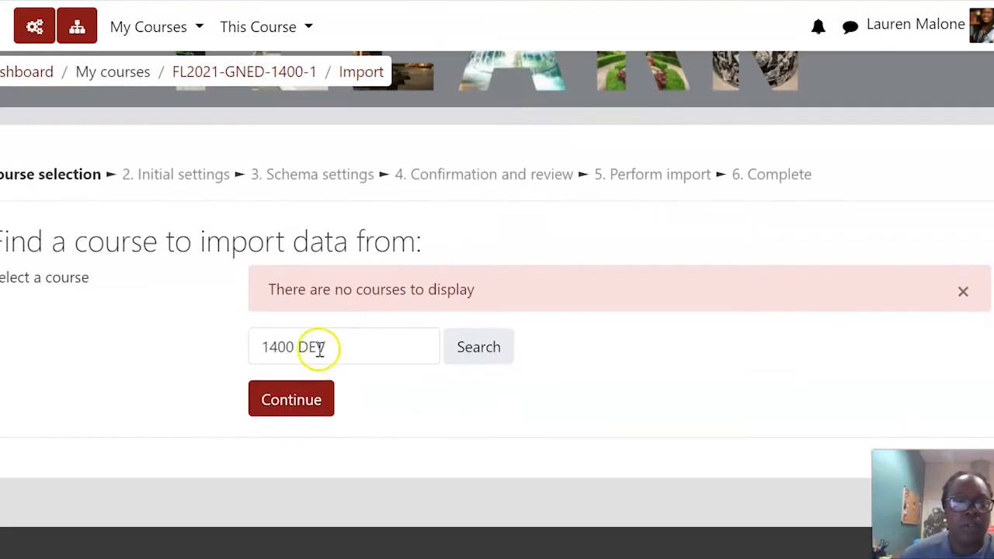
- Correct the course search to "1400-DEV" and continue with GNED-1400-Dev as the import source
click(301, 347)
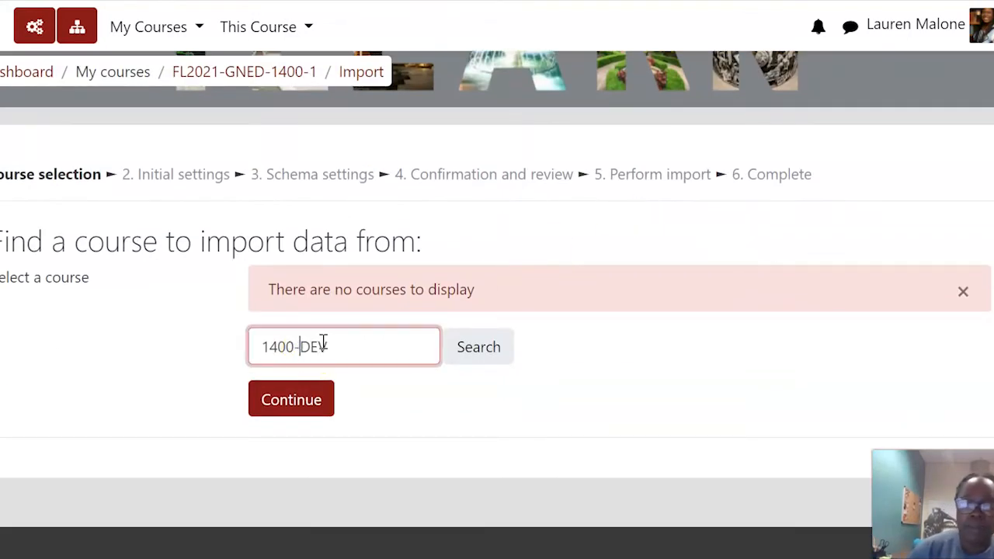
text(-)
key(Return)
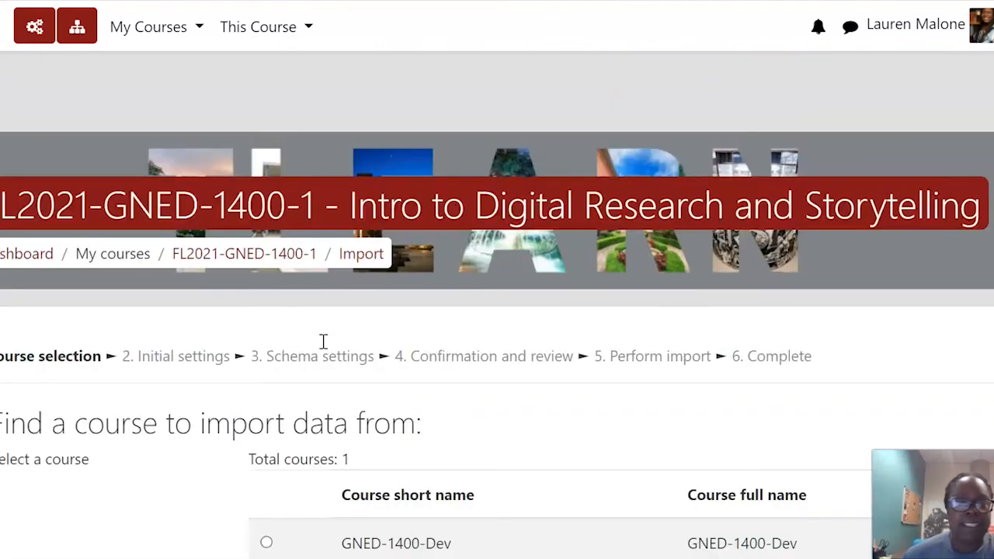
scroll(621, 403, down, 2)
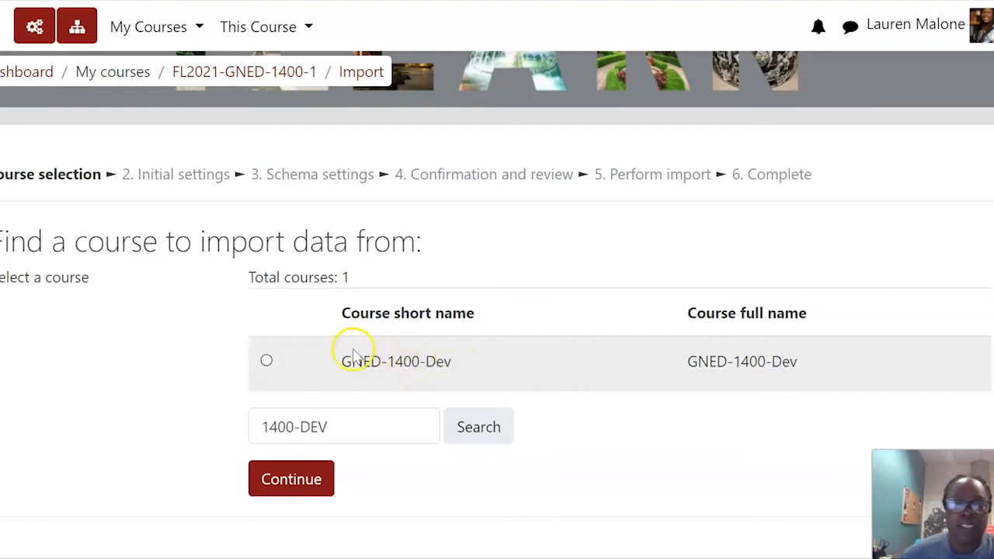
click(266, 362)
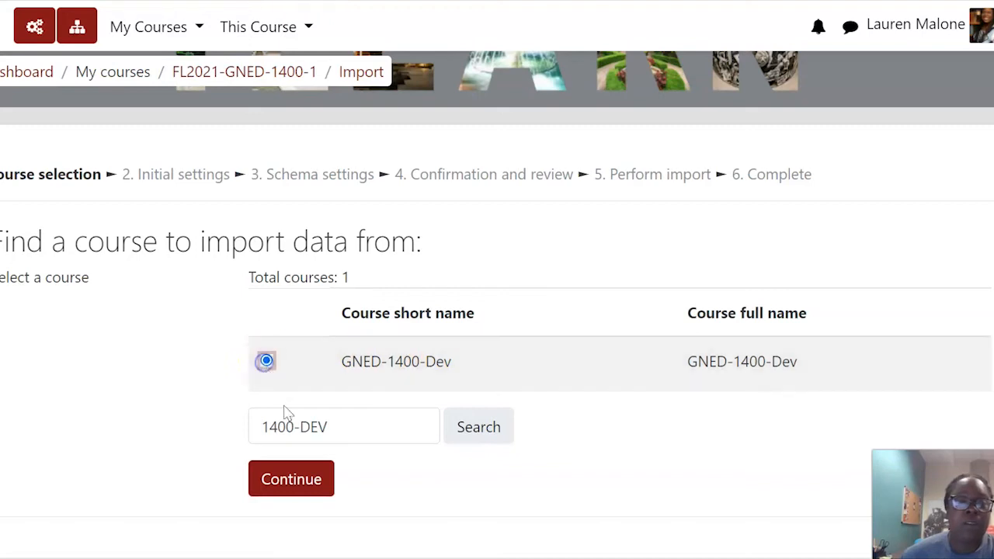
click(289, 482)
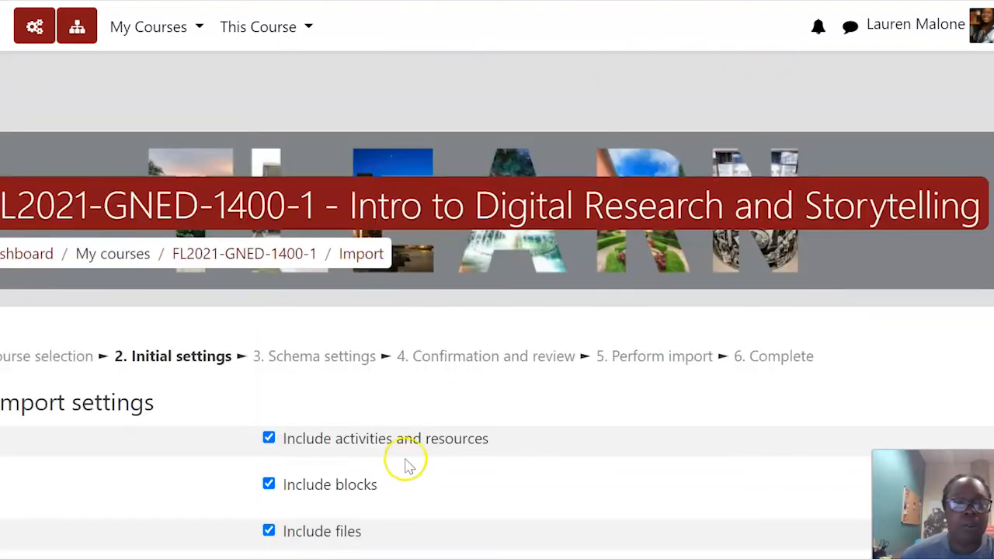
- Check the import settings, keep every content type included, and run the import by skipping to the final step
scroll(407, 464, down, 4)
scroll(407, 464, down, 3)
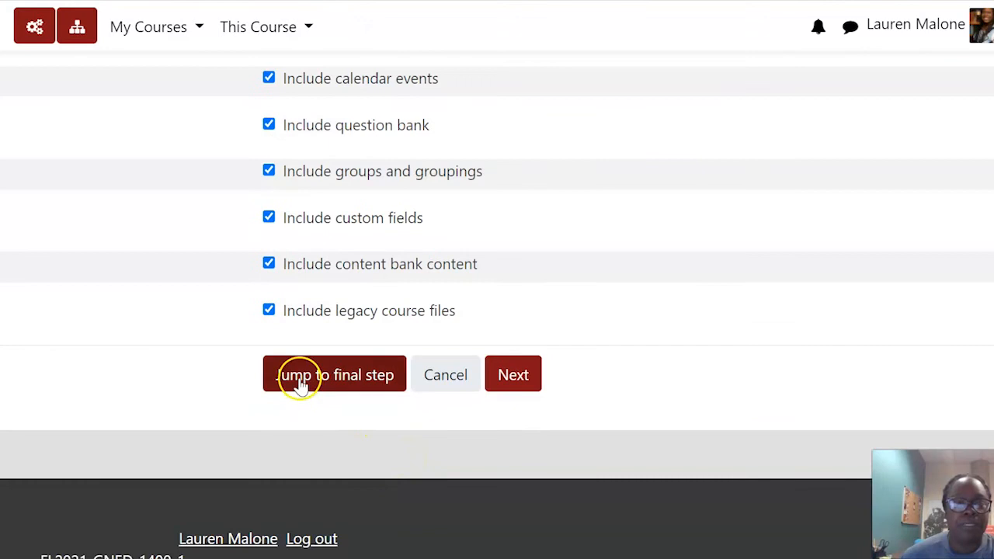
scroll(399, 220, up, 2)
scroll(412, 179, up, 1)
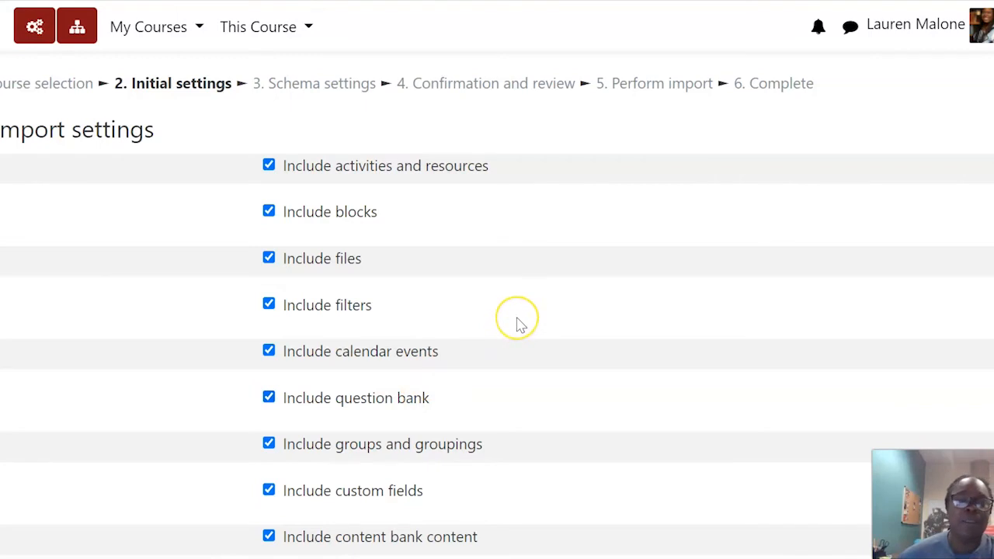
scroll(519, 326, down, 3)
scroll(518, 327, down, 2)
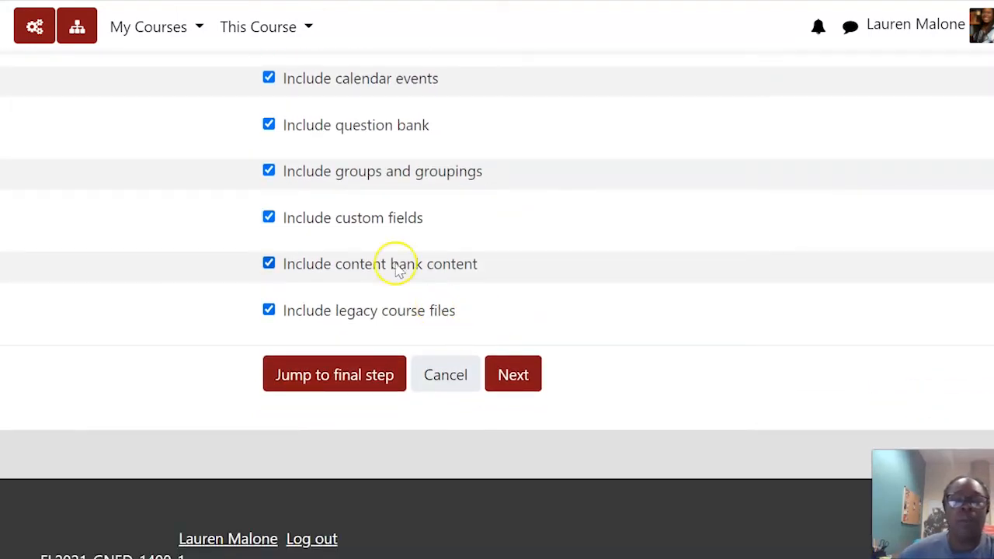
click(326, 383)
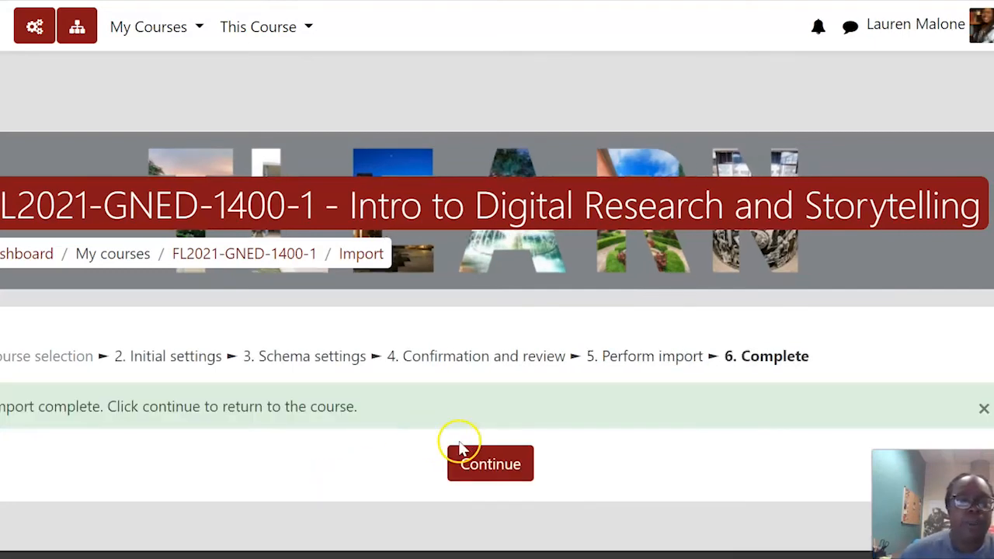
- Return to the course after the import and look over its banner, general links and section tiles
click(506, 470)
scroll(504, 435, down, 5)
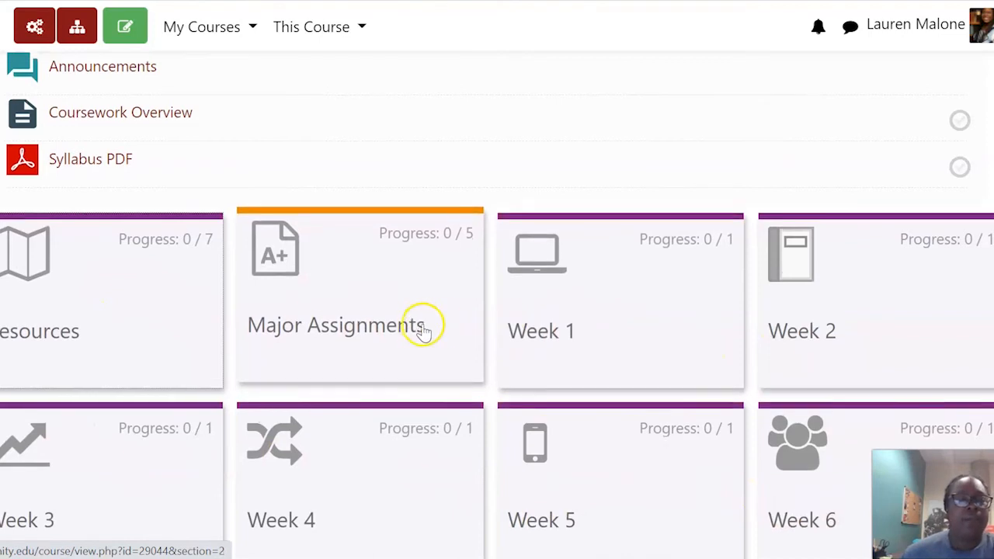
scroll(422, 326, up, 3)
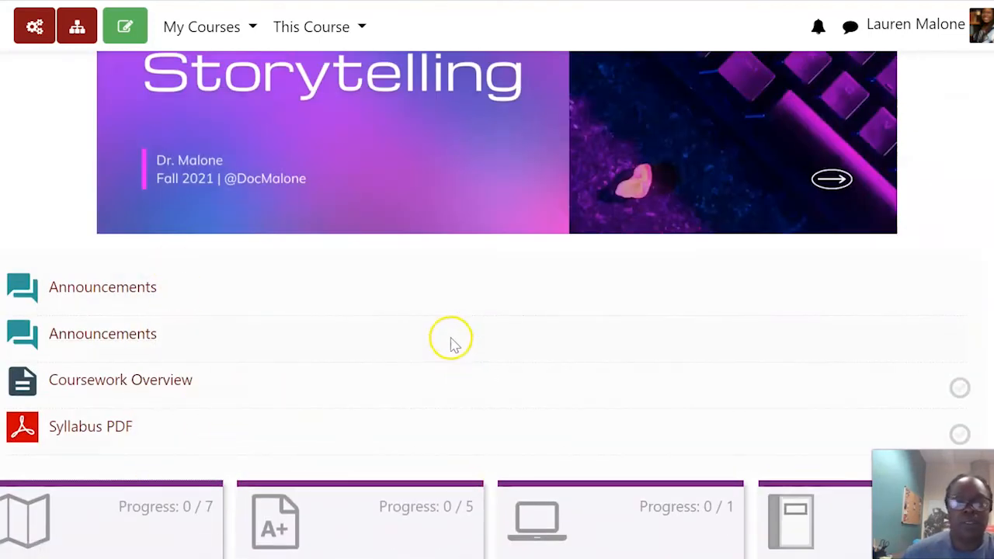
scroll(616, 321, up, 6)
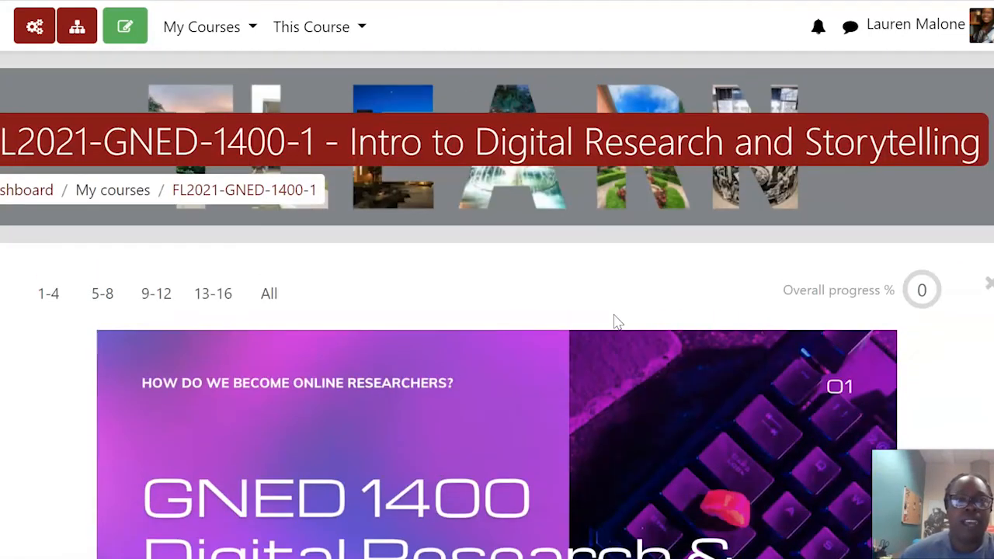
scroll(613, 320, down, 1)
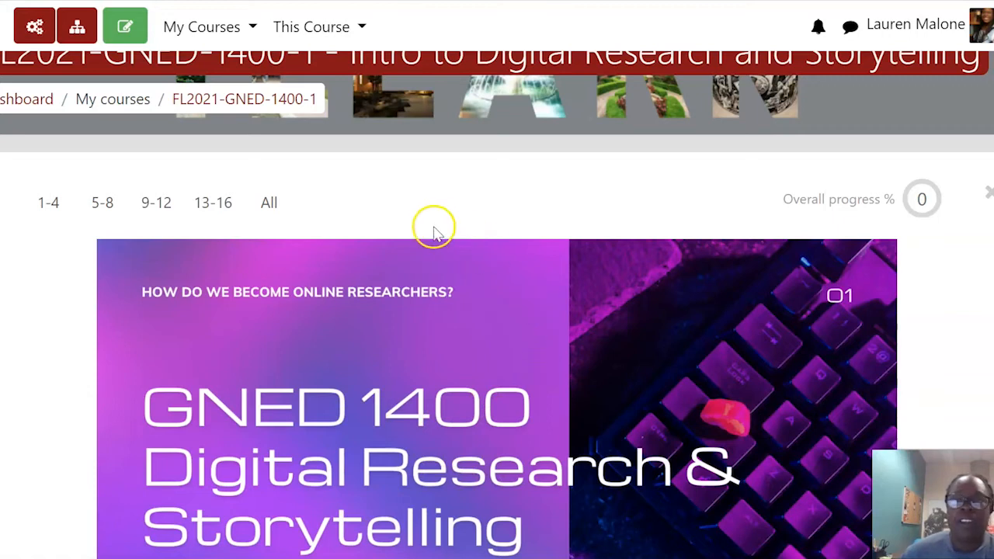
- Open the course's Gradebook from Course Management to view the Grader report
click(37, 25)
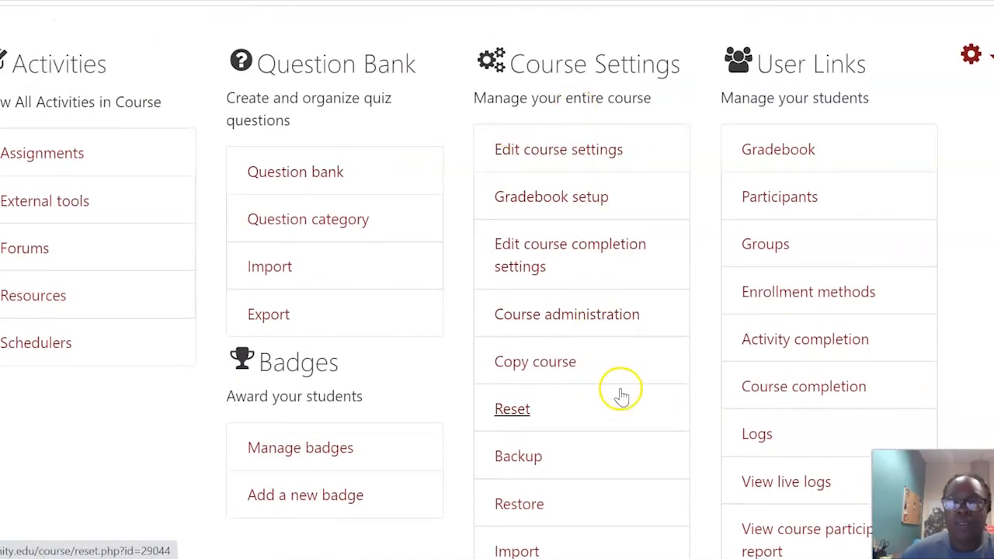
click(772, 153)
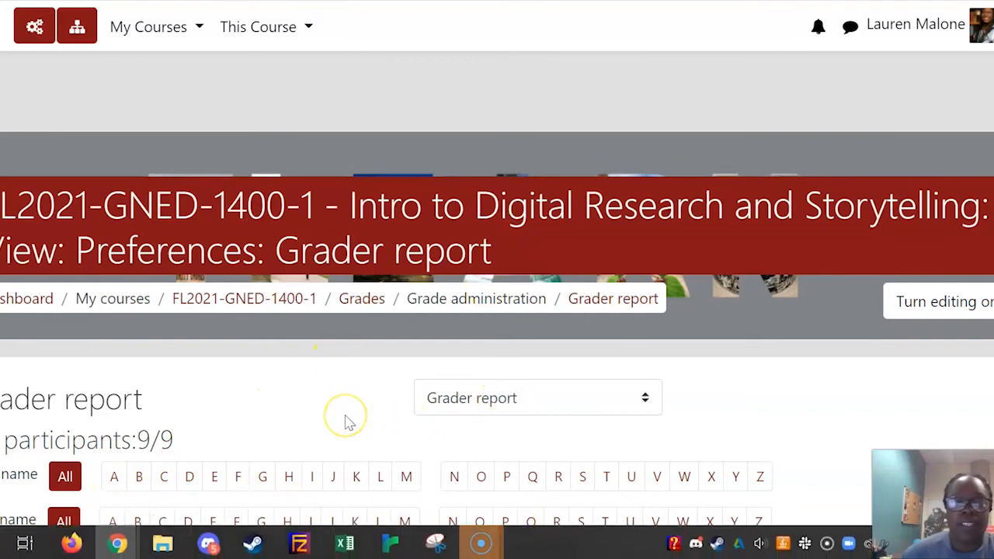
click(603, 494)
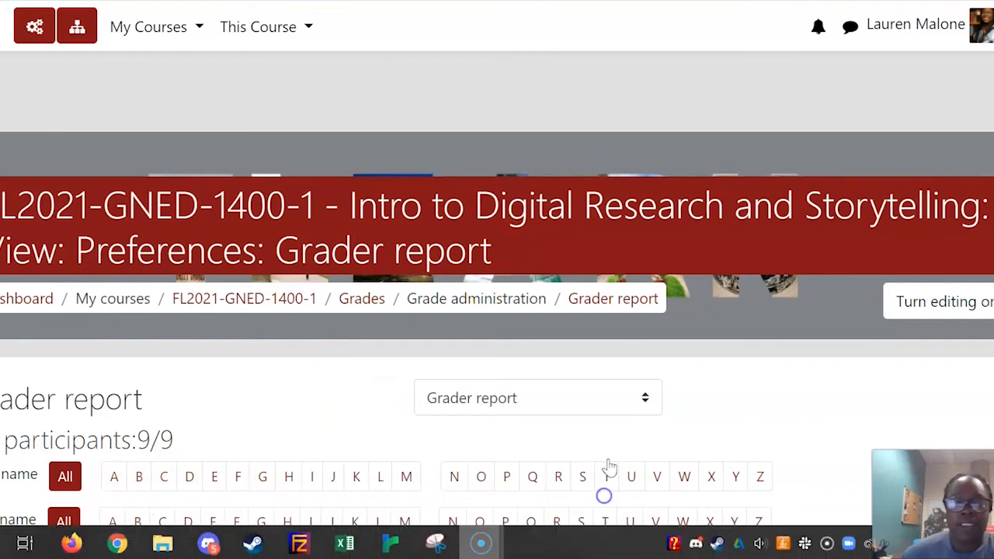
- Reopen Course Management, examine the User Links and Course Settings options, and close it
click(34, 25)
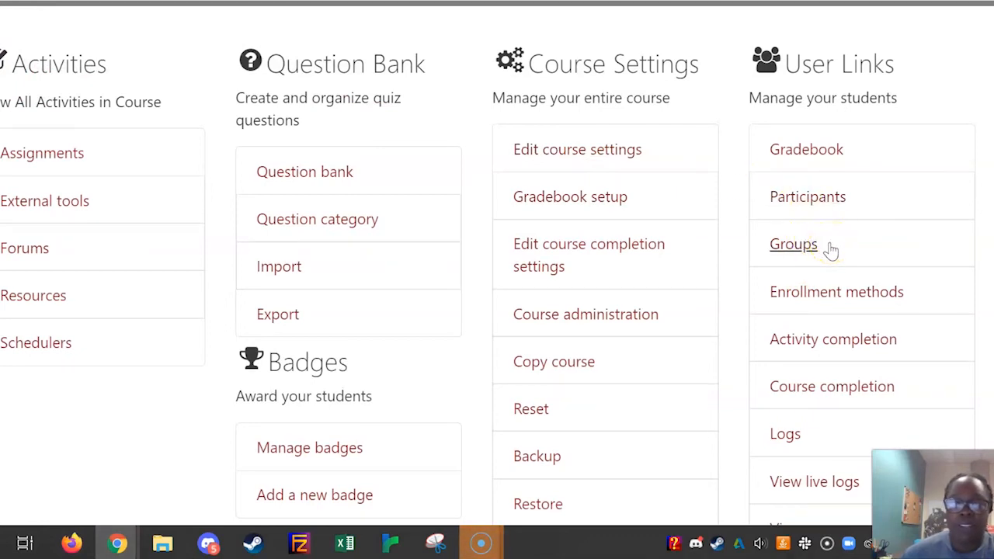
scroll(831, 249, down, 3)
click(794, 244)
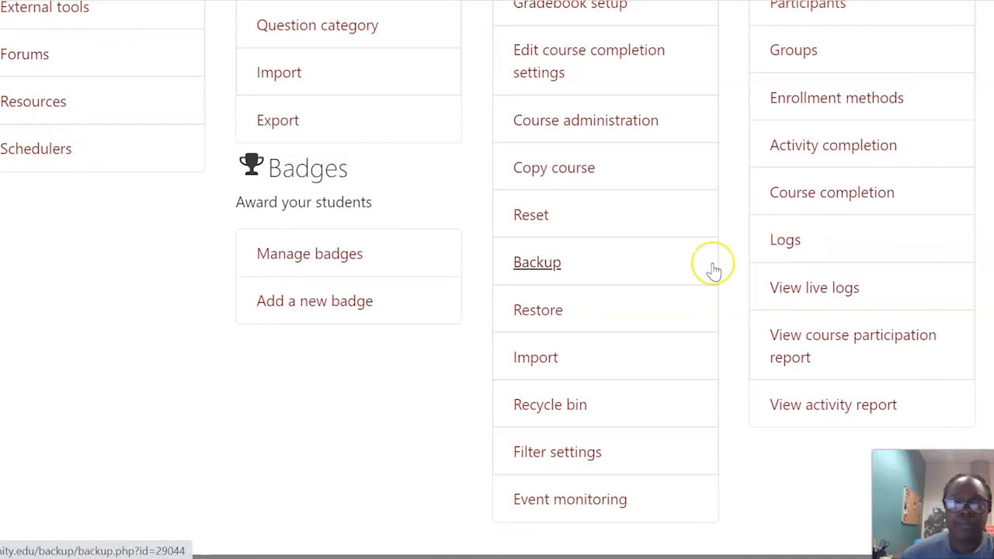
scroll(713, 266, up, 3)
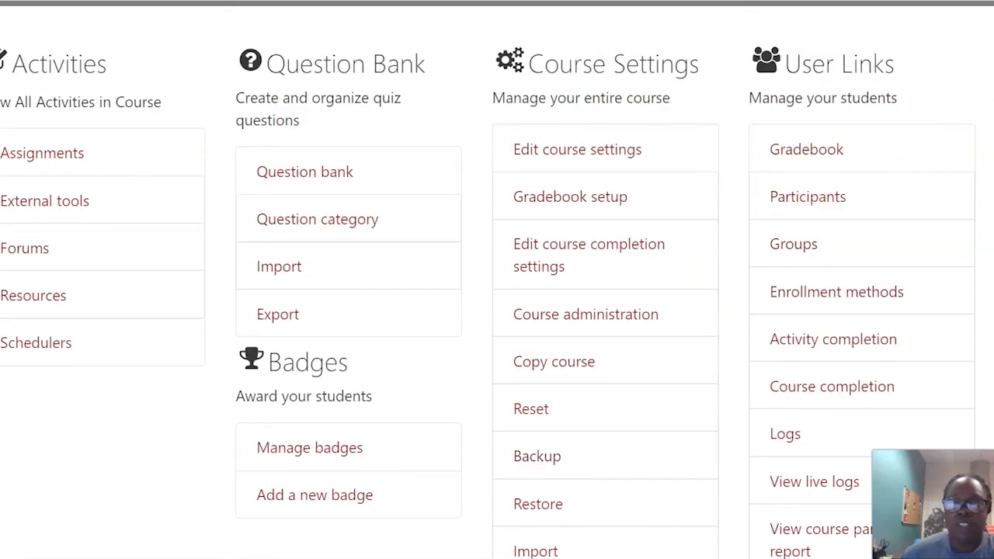
click(992, 38)
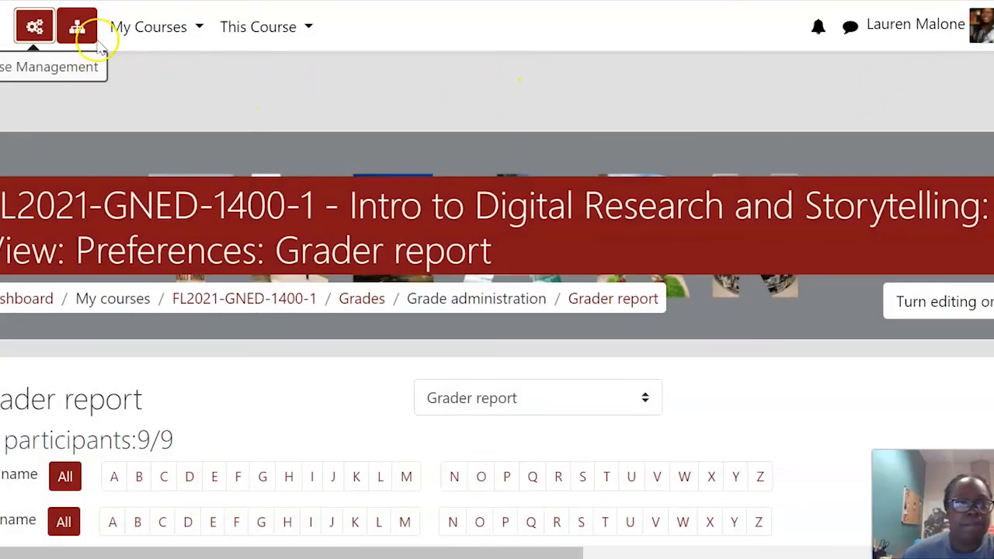
- Go back to the course's main page and turn editing on
click(289, 26)
click(296, 72)
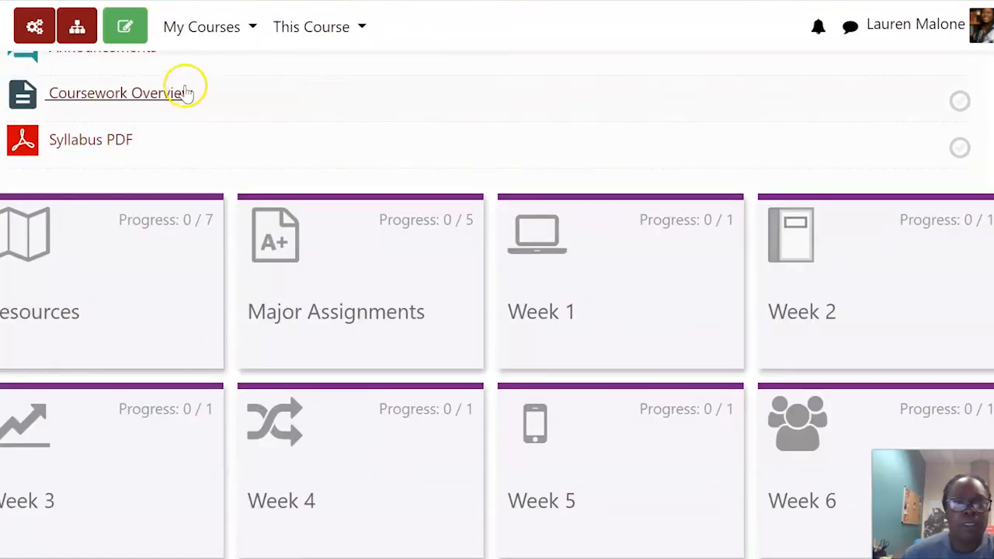
click(126, 32)
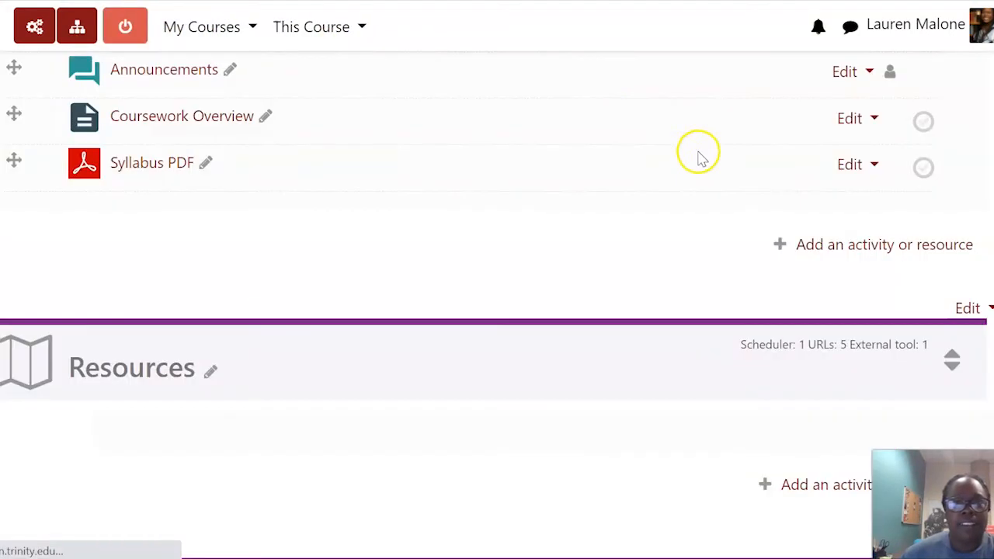
- Look over the course page in editing mode, from the header to the Accessibility, blog and Level up! blocks
scroll(708, 190, up, 10)
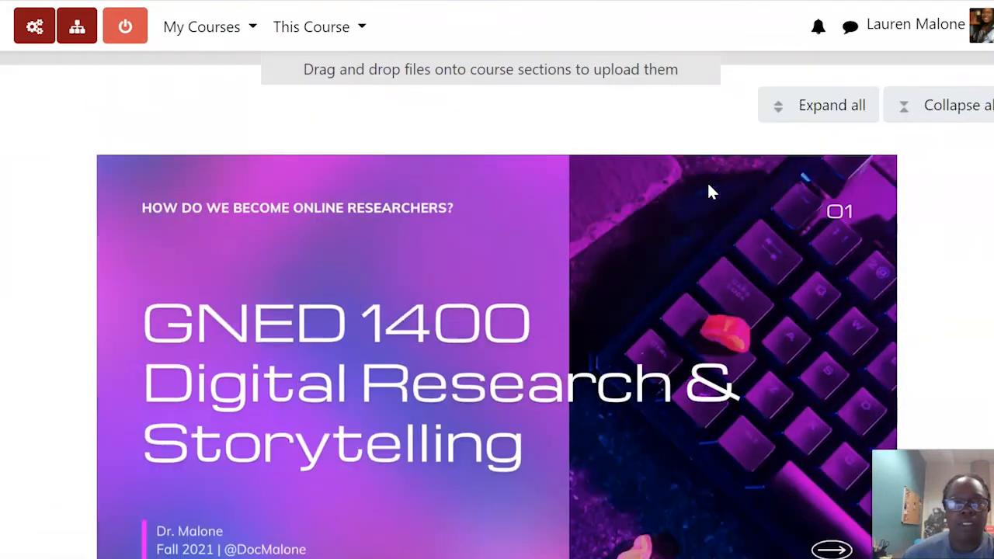
scroll(708, 191, up, 2)
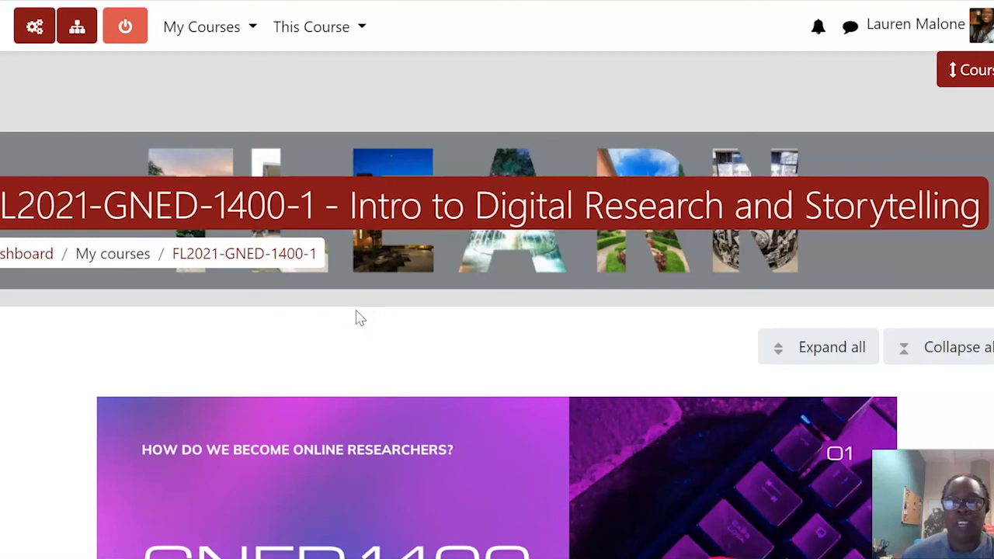
scroll(357, 317, down, 20)
scroll(347, 324, down, 20)
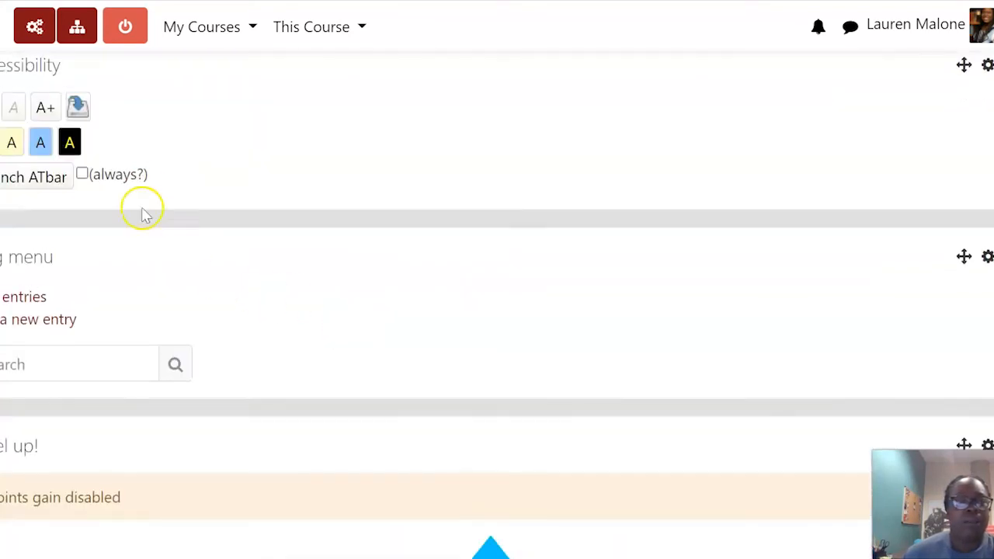
scroll(124, 203, up, 1)
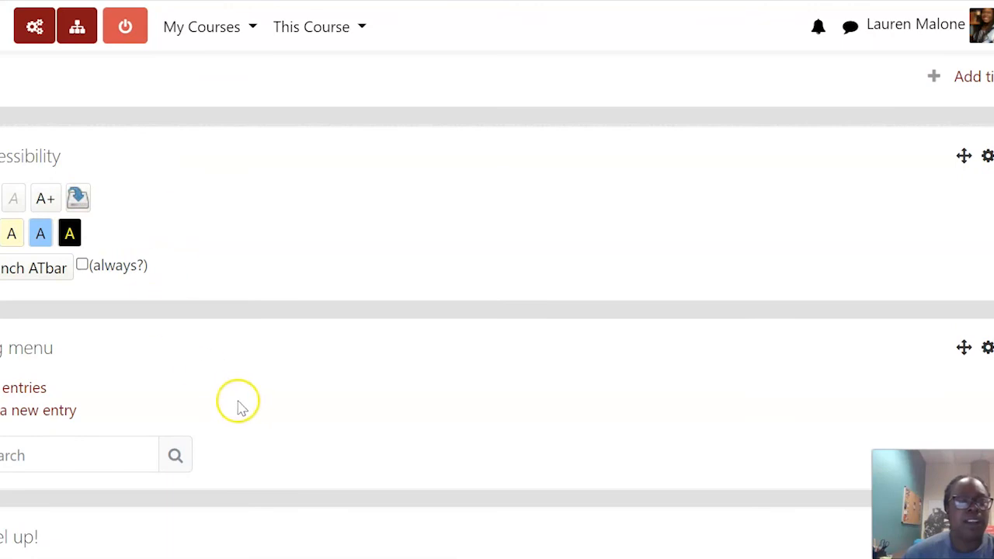
- Return to the course page header, open the course blocks area, and locate the Add a block option
scroll(383, 420, up, 5)
scroll(388, 423, up, 20)
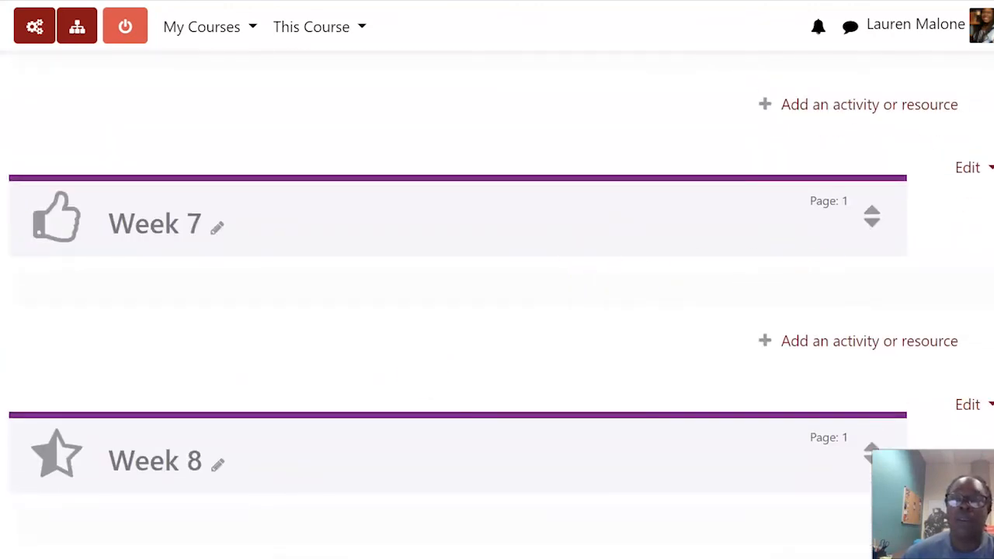
scroll(498, 310, up, 20)
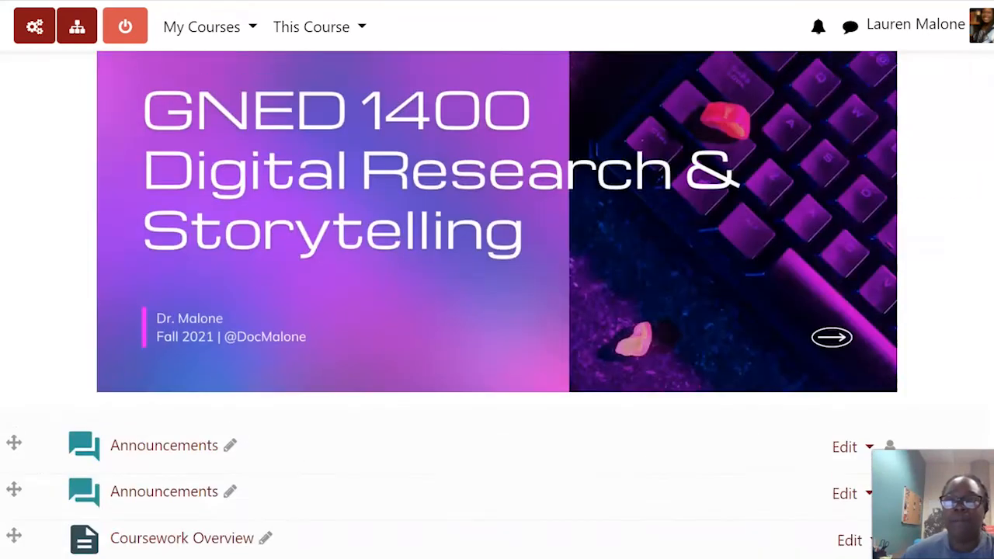
scroll(497, 311, up, 5)
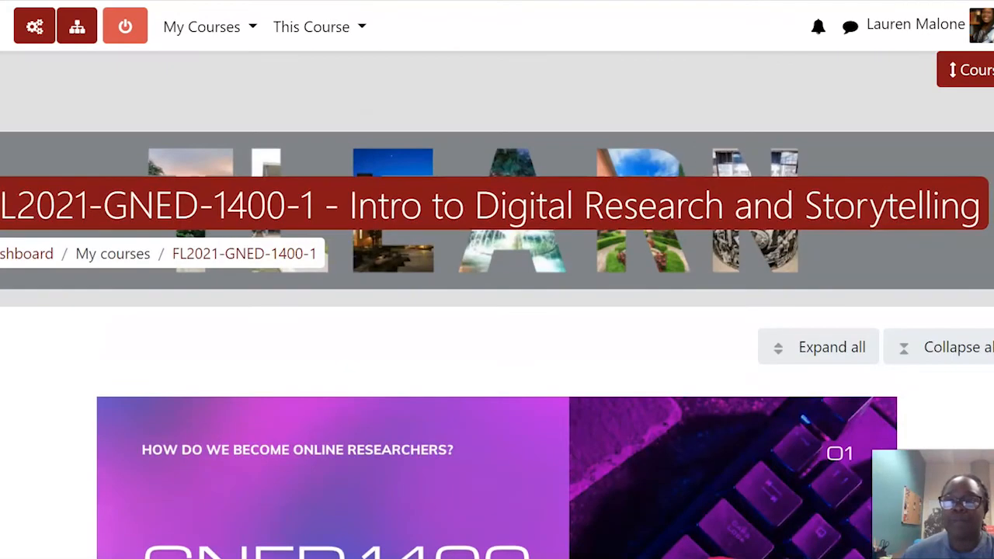
click(987, 78)
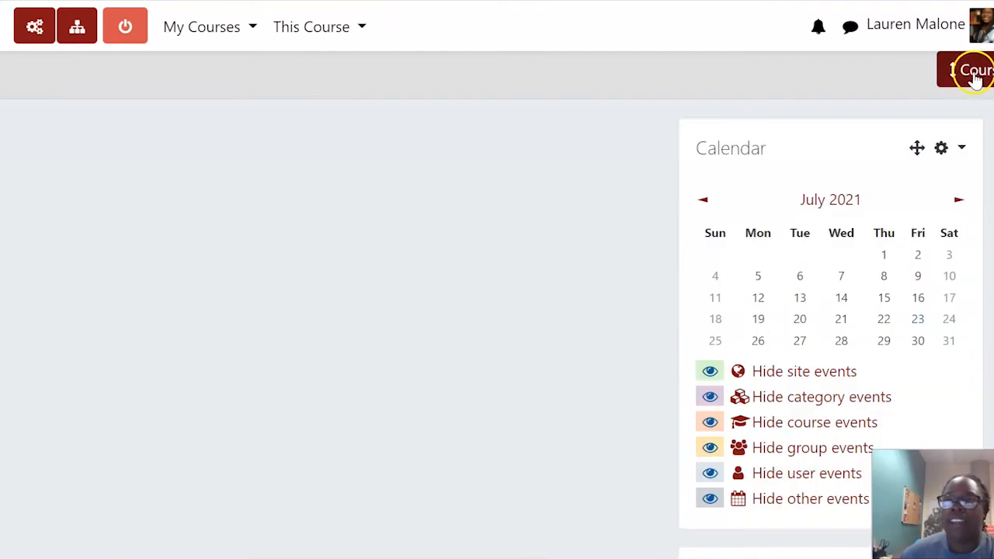
scroll(982, 117, down, 8)
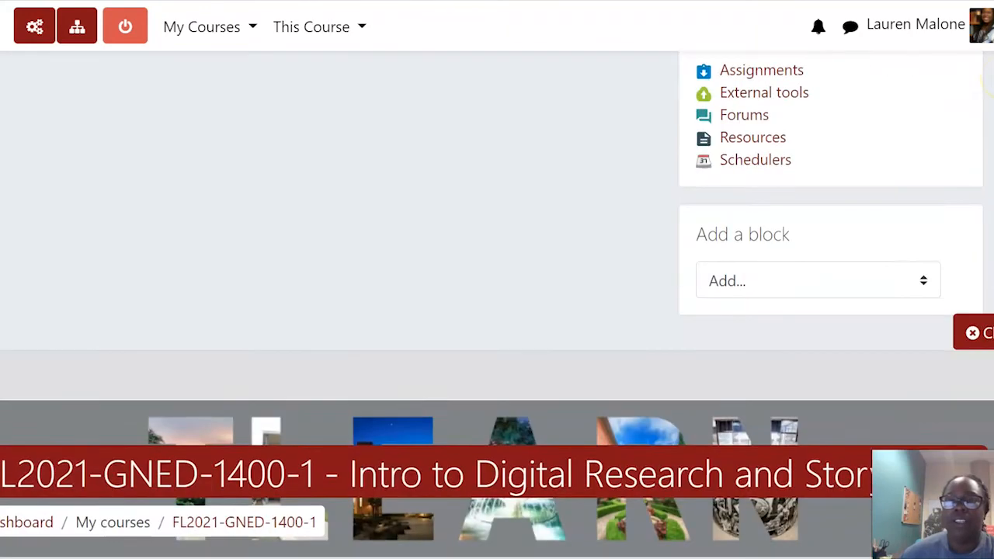
drag(707, 143, 783, 143)
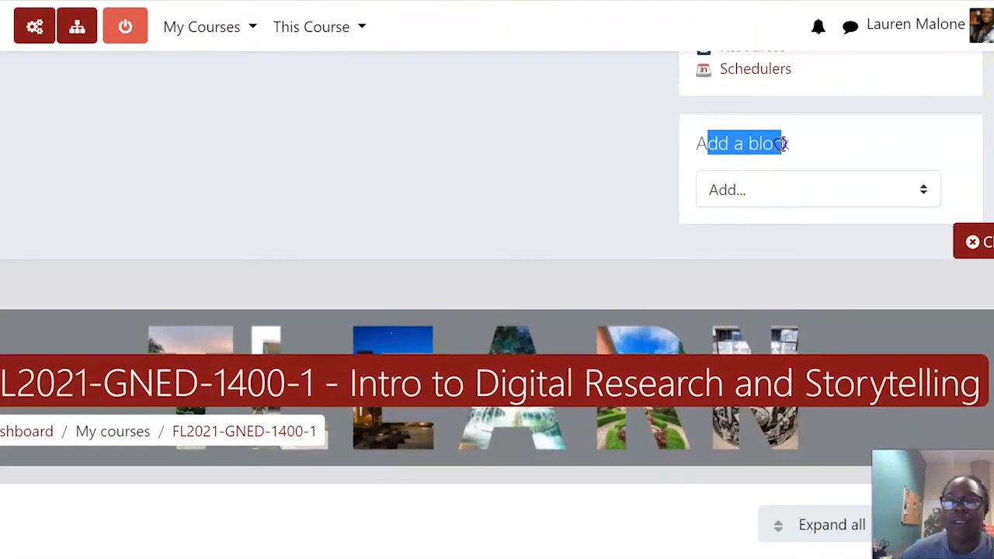
click(794, 148)
- Examine the Calendar and Activities blocks with their move and settings controls, and collapse the course blocks area
scroll(835, 155, up, 8)
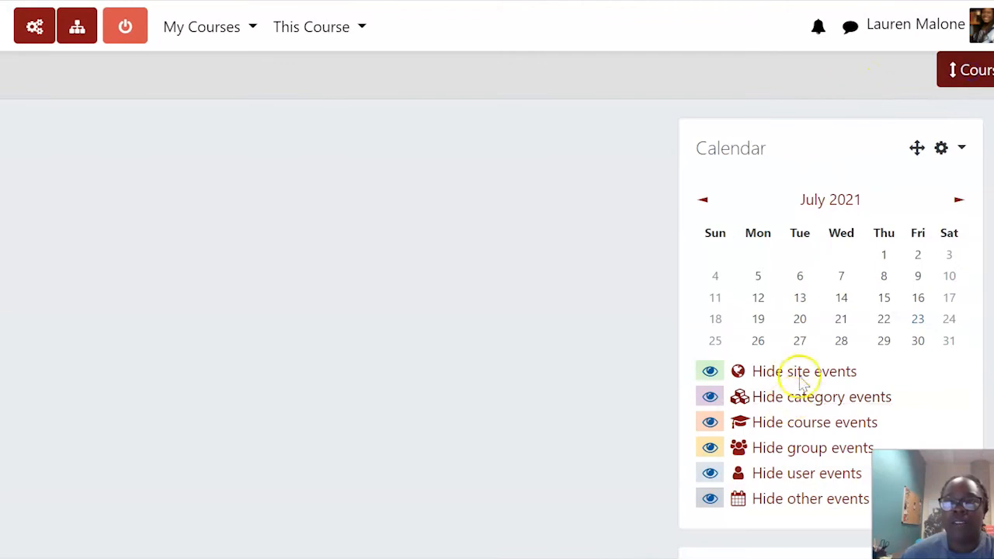
scroll(800, 373, down, 3)
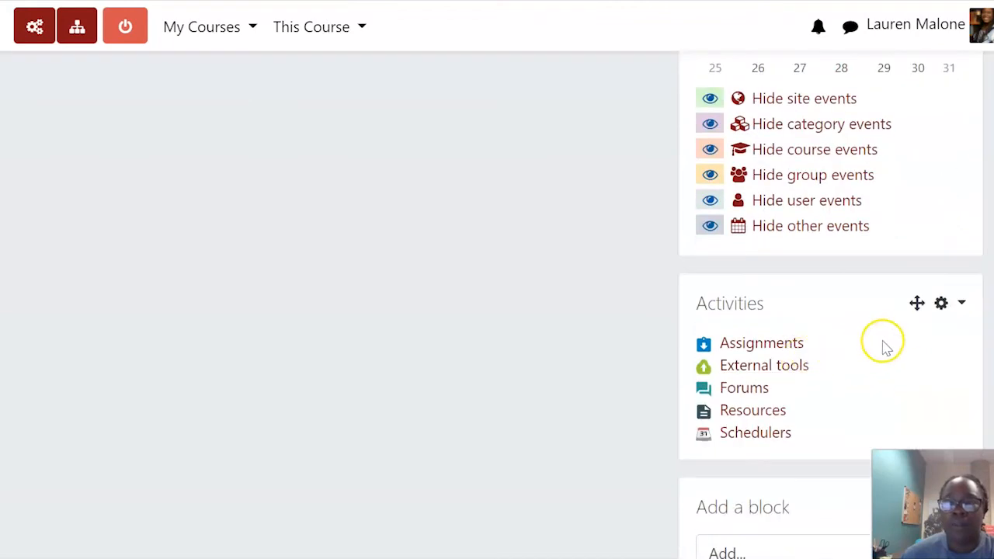
scroll(883, 344, down, 3)
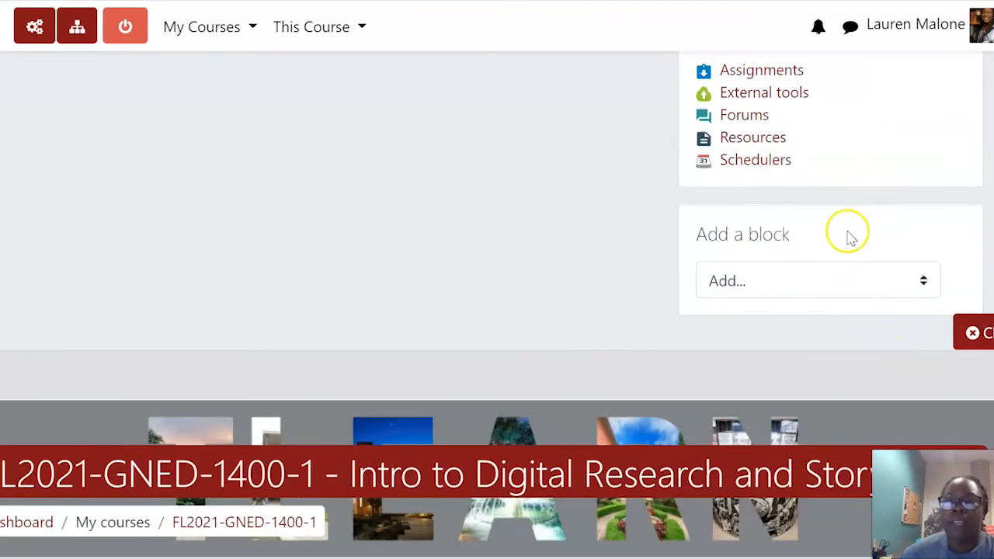
scroll(847, 237, up, 2)
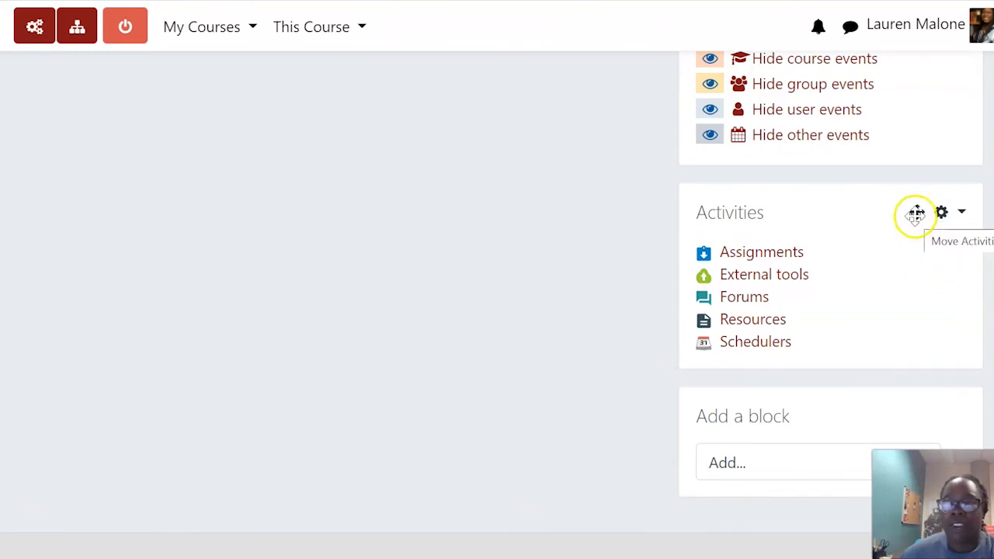
scroll(967, 334, up, 4)
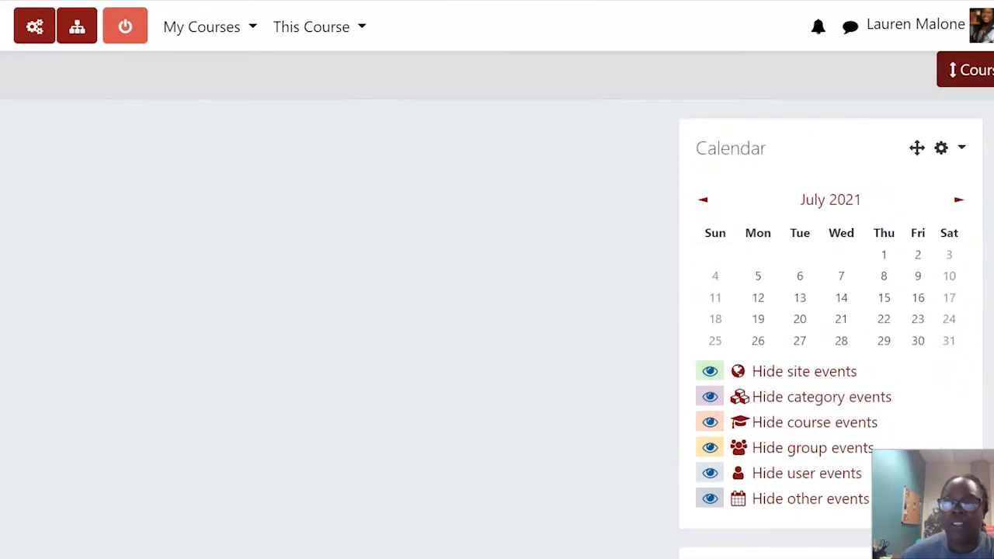
click(981, 87)
scroll(603, 278, down, 8)
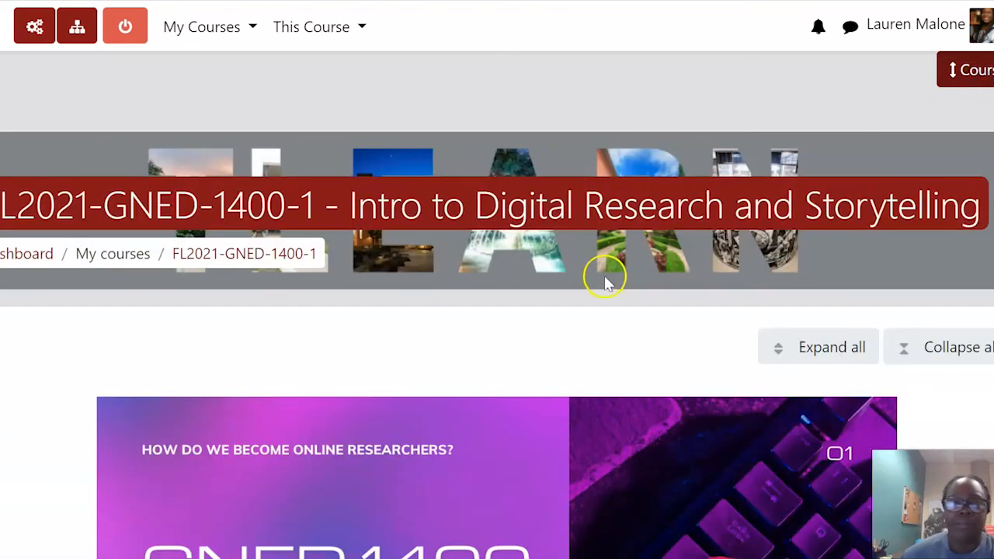
- Expand the Week 1 section and open its chooser for adding an activity or resource
scroll(609, 288, down, 6)
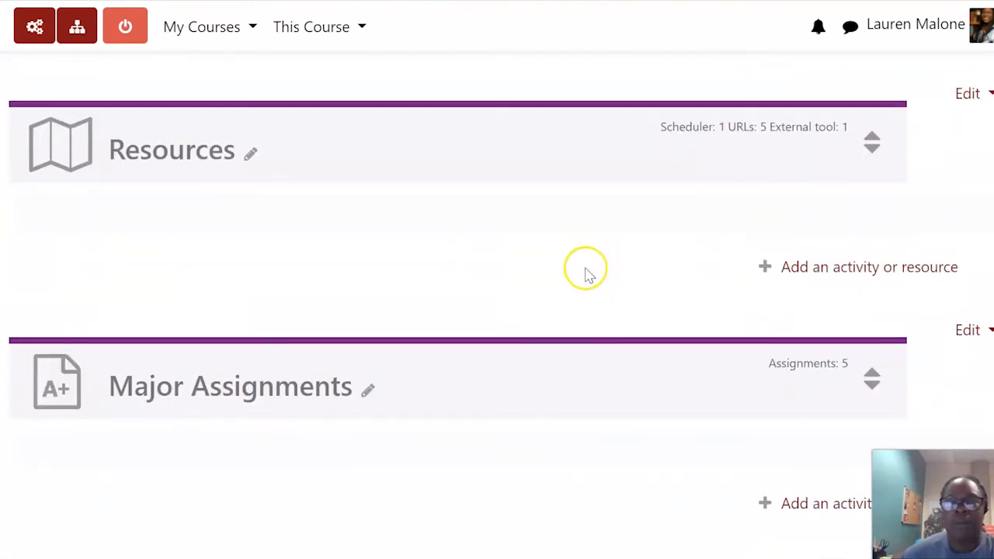
scroll(588, 273, down, 3)
scroll(474, 342, down, 2)
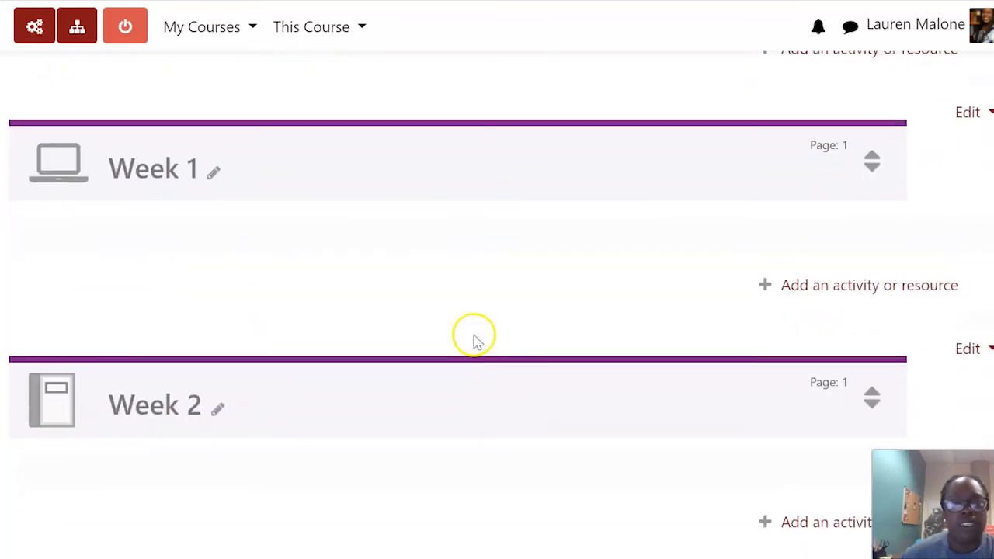
click(873, 160)
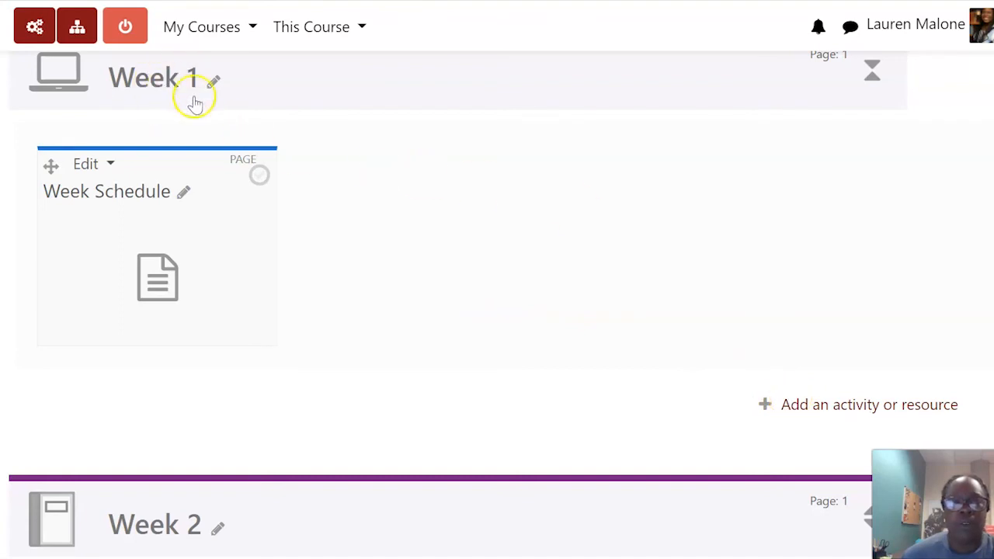
click(800, 400)
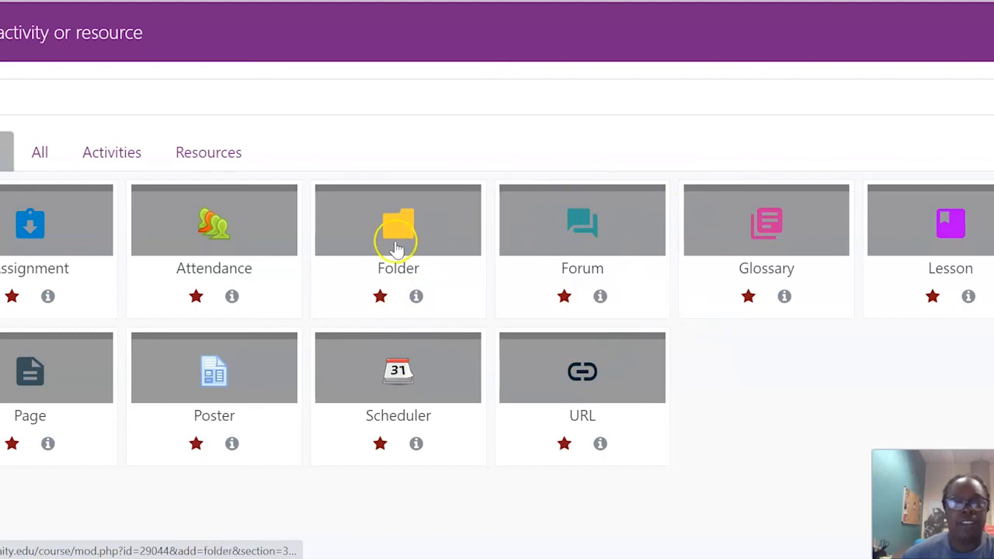
- Browse the chooser's All, Activities and Resources categories, ending on the complete list of options
click(41, 154)
click(36, 148)
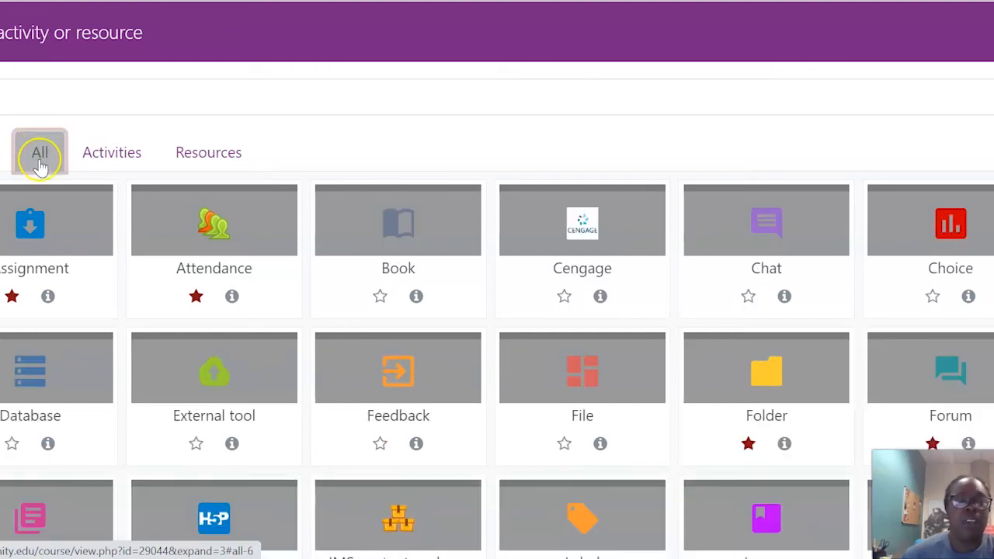
click(124, 154)
click(186, 148)
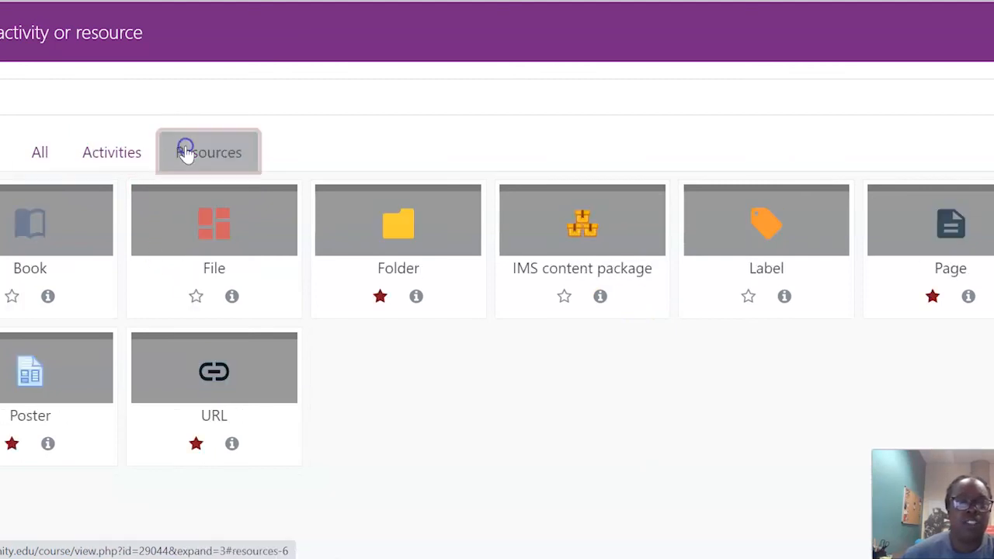
click(39, 153)
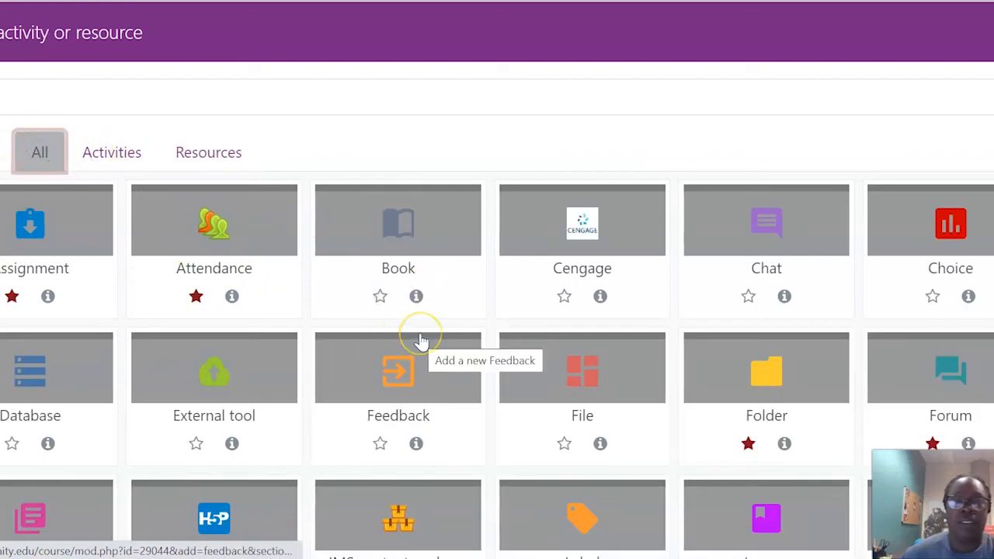
scroll(420, 341, down, 3)
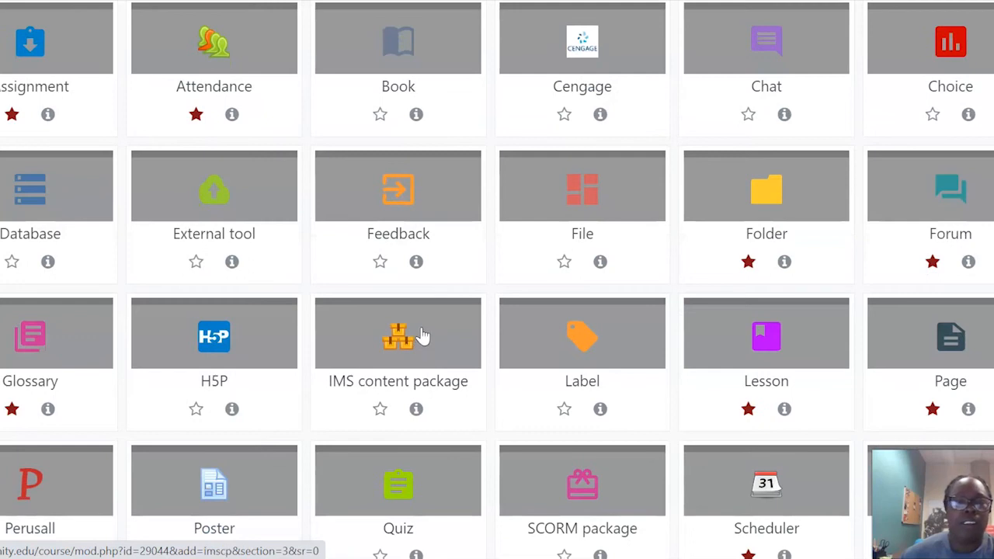
- Star External tool as a favorite and display the chooser's starred items
click(195, 261)
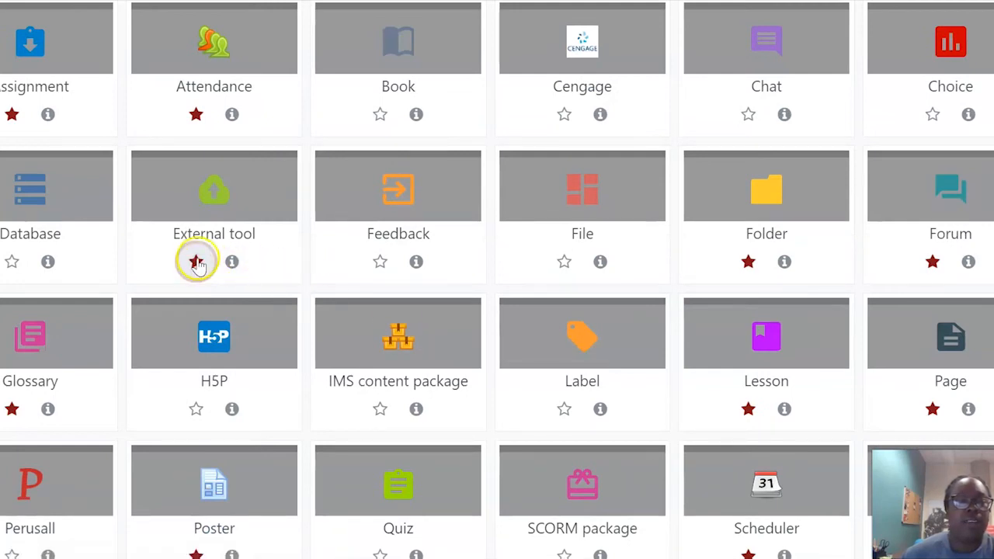
scroll(203, 271, up, 3)
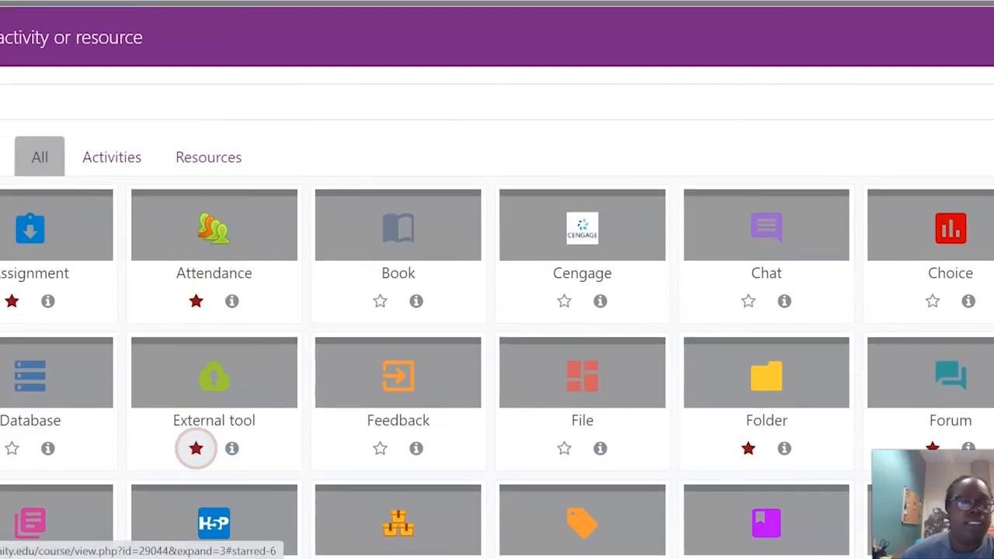
click(6, 156)
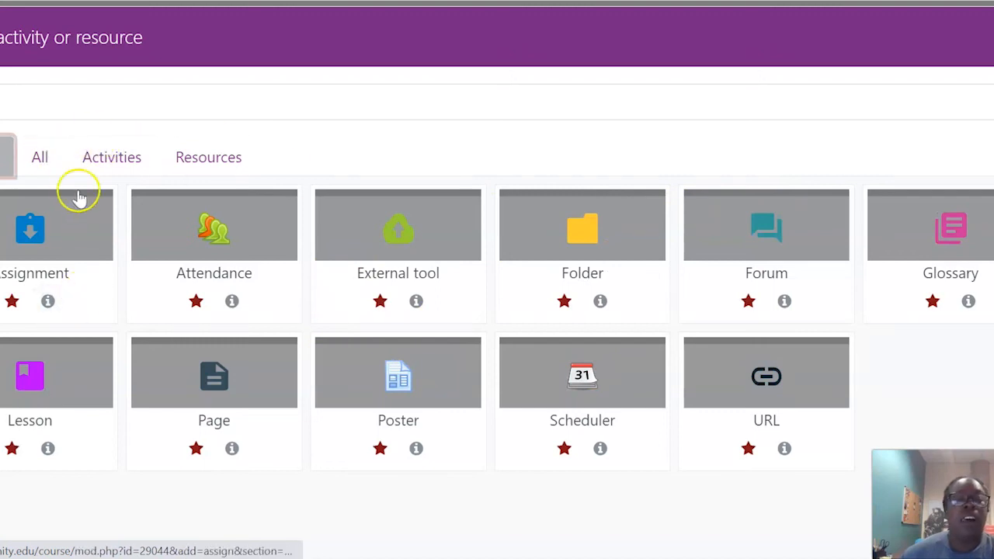
- Read the Attendance activity's description from the complete list and close the chooser
click(41, 161)
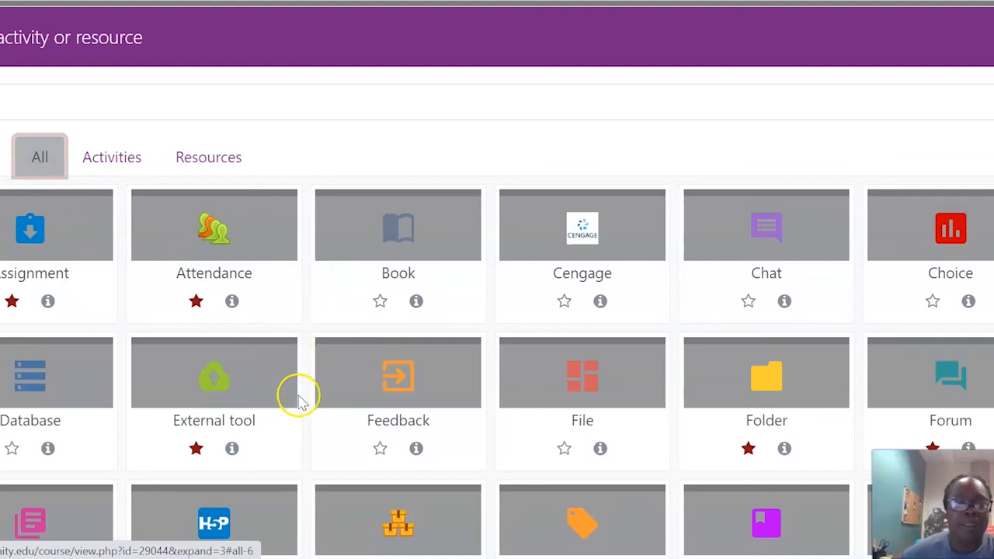
click(233, 301)
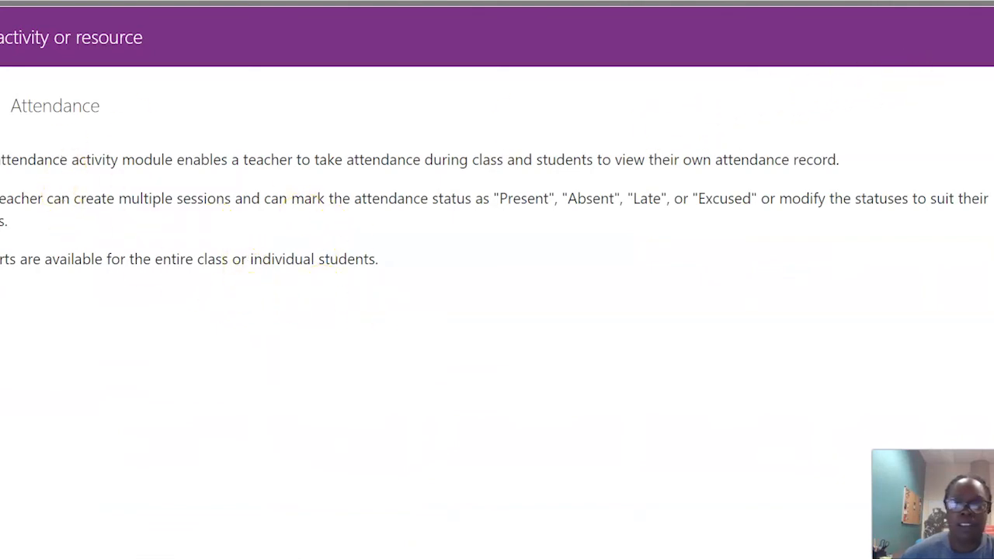
key(Escape)
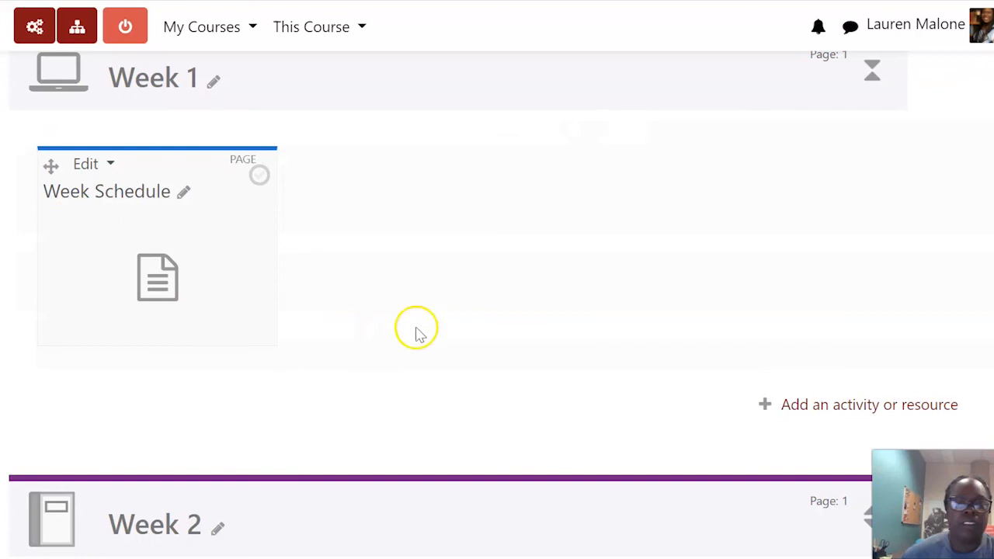
- Open the form for a new Assignment in Week 1, look through its settings, and return to the course page without creating it
click(848, 412)
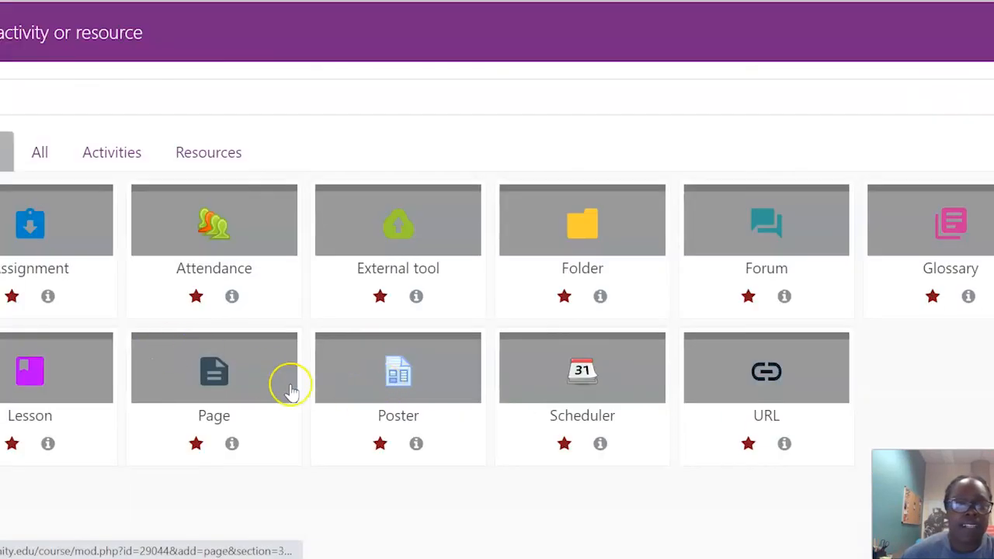
click(57, 267)
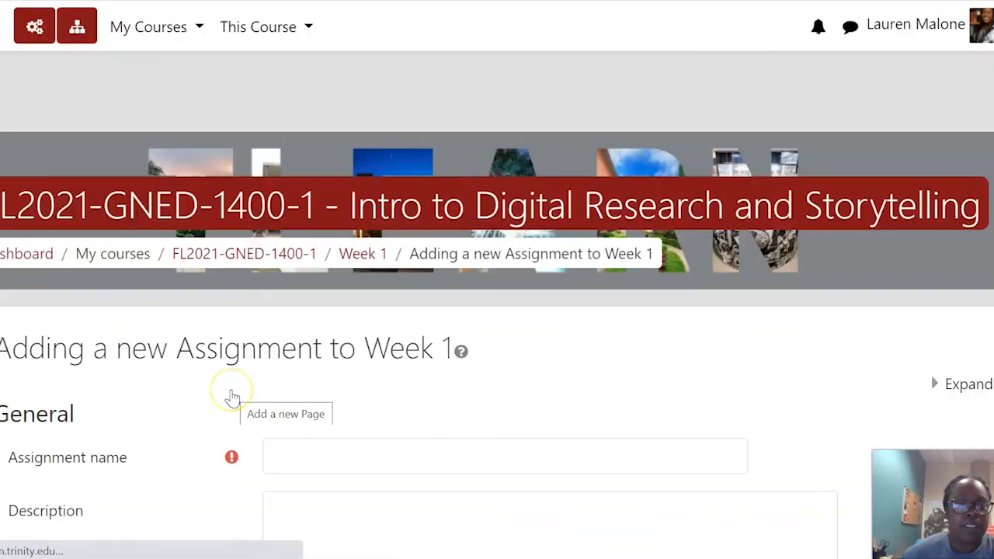
scroll(248, 370, down, 2)
scroll(335, 269, down, 3)
scroll(334, 311, down, 15)
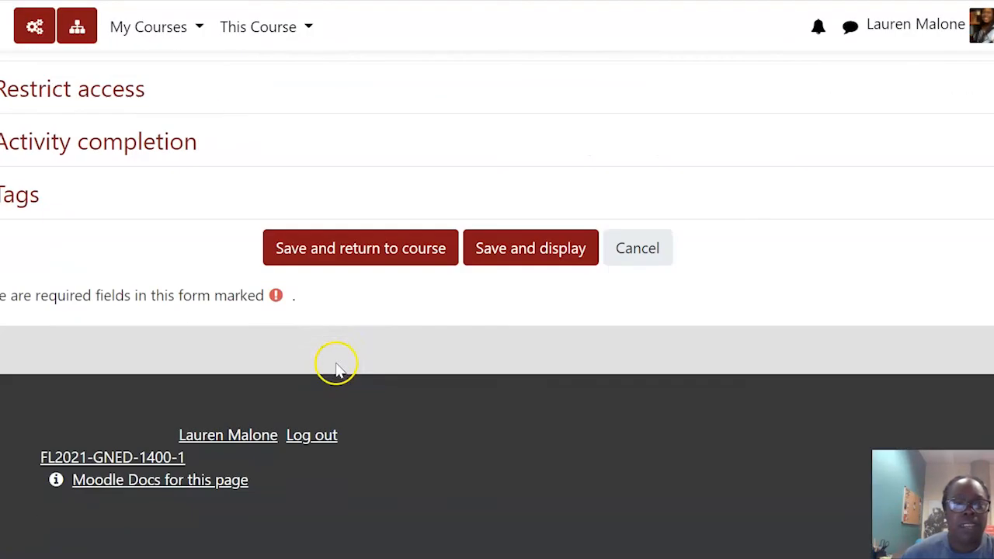
click(566, 255)
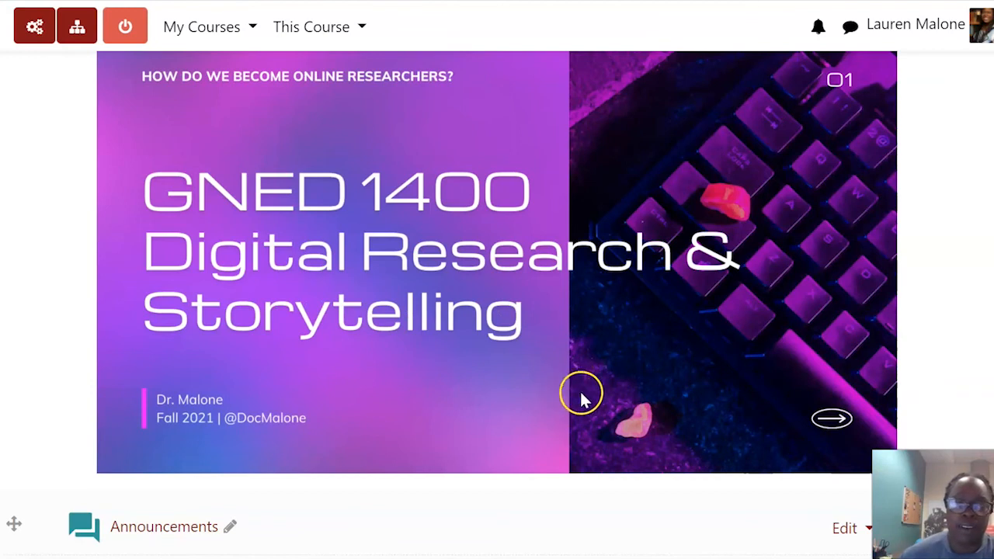
scroll(591, 385, down, 4)
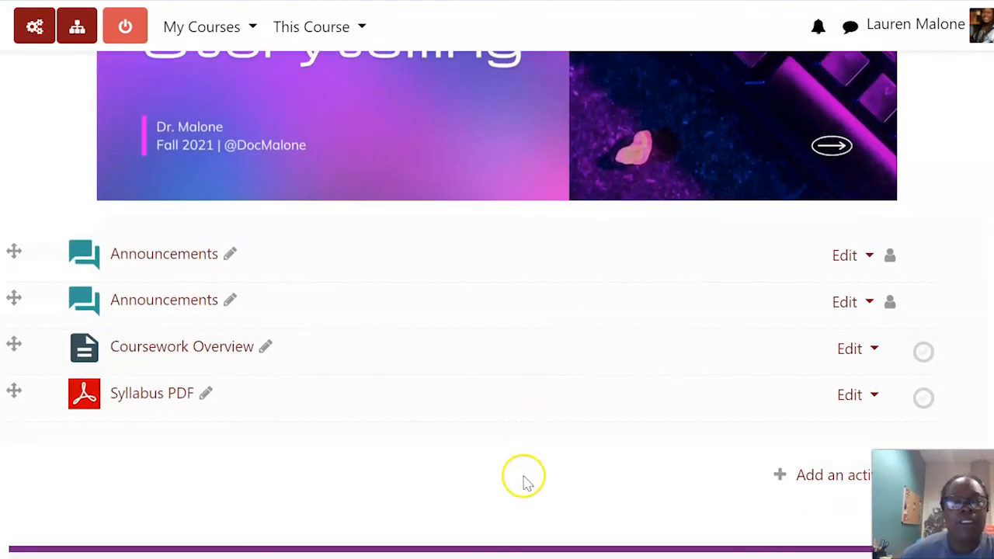
scroll(526, 475, up, 4)
scroll(526, 475, up, 3)
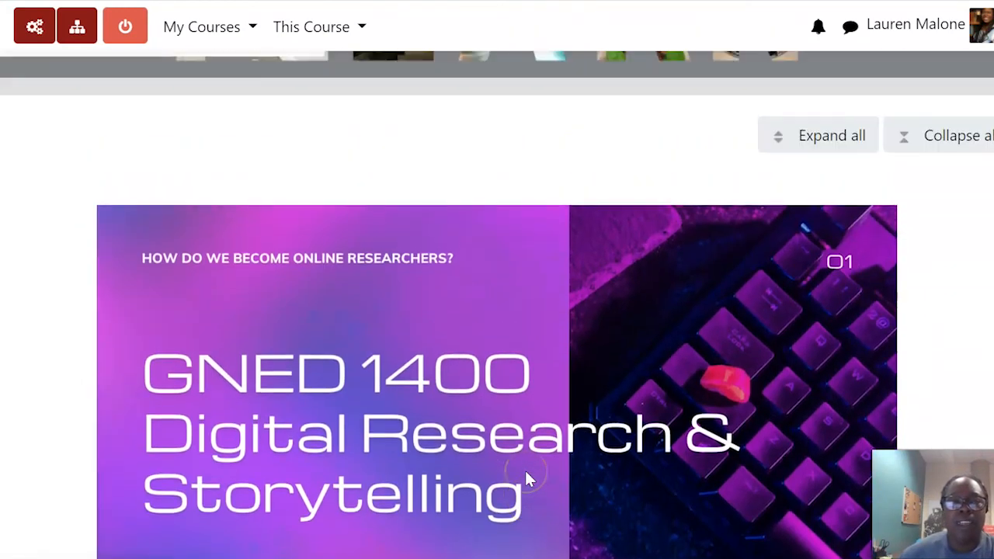
click(525, 462)
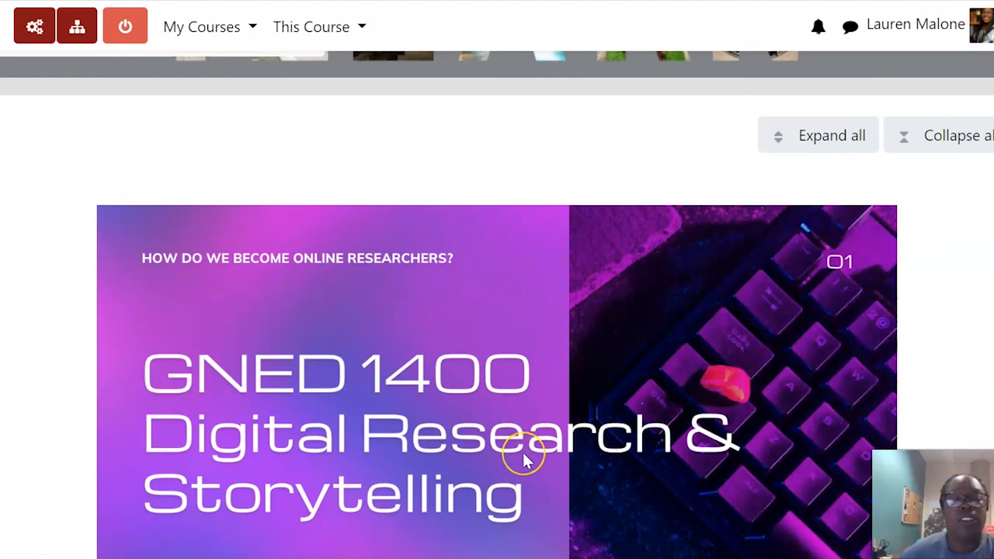